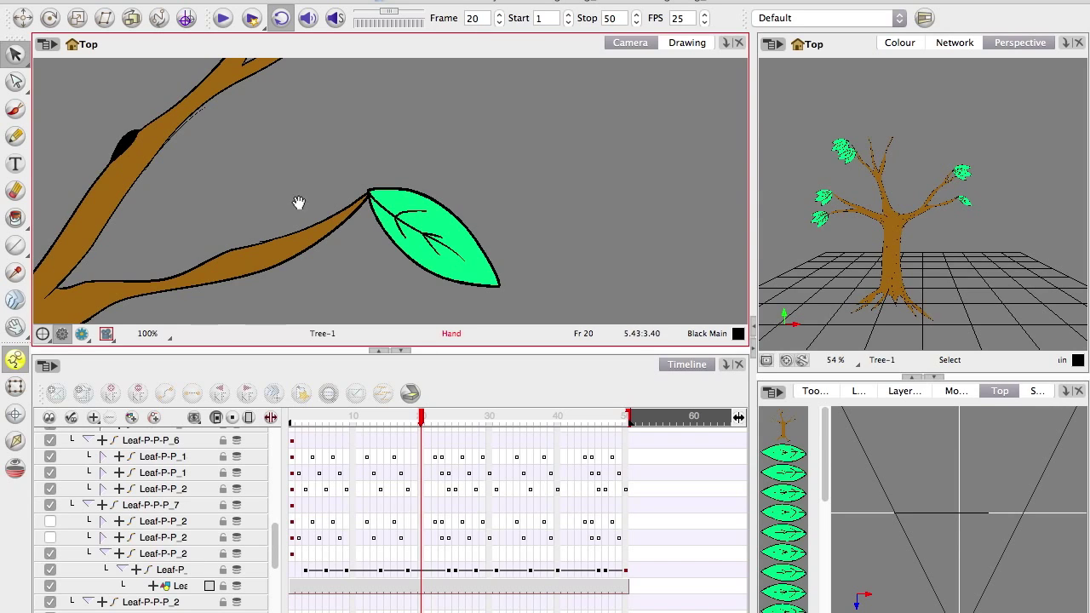
# Enable onion skinning on the Leaf-P peg layer and adjust its range around frame 20 to fewer previous and next frames.
pyautogui.moveTo(297, 202); pyautogui.dragTo(312, 150)
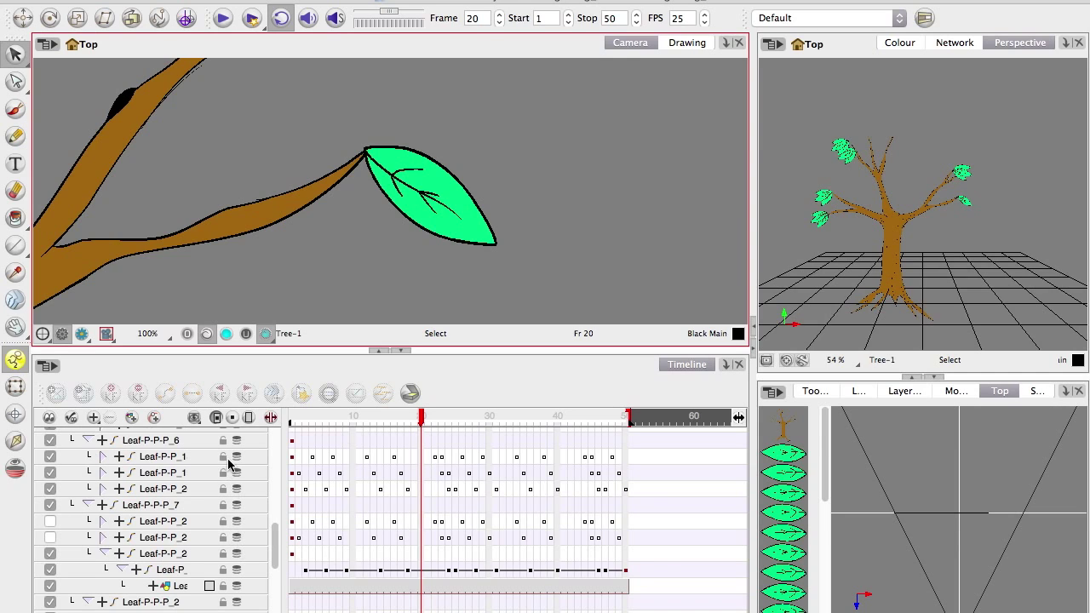
pyautogui.click(236, 569)
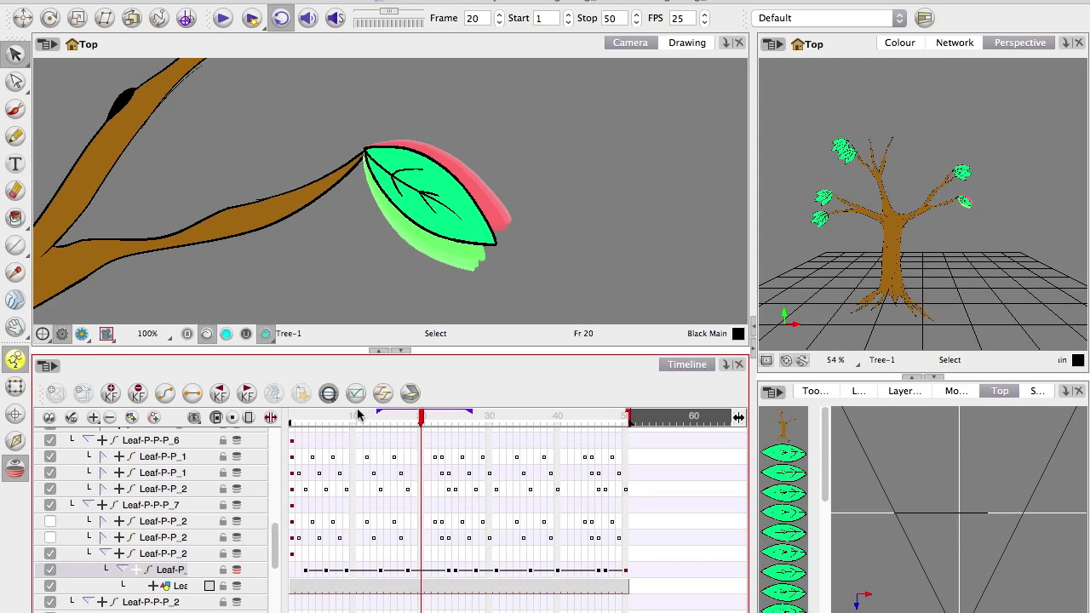
pyautogui.moveTo(378, 413); pyautogui.dragTo(338, 413)
pyautogui.moveTo(339, 414); pyautogui.dragTo(395, 416)
pyautogui.moveTo(498, 413); pyautogui.dragTo(444, 414)
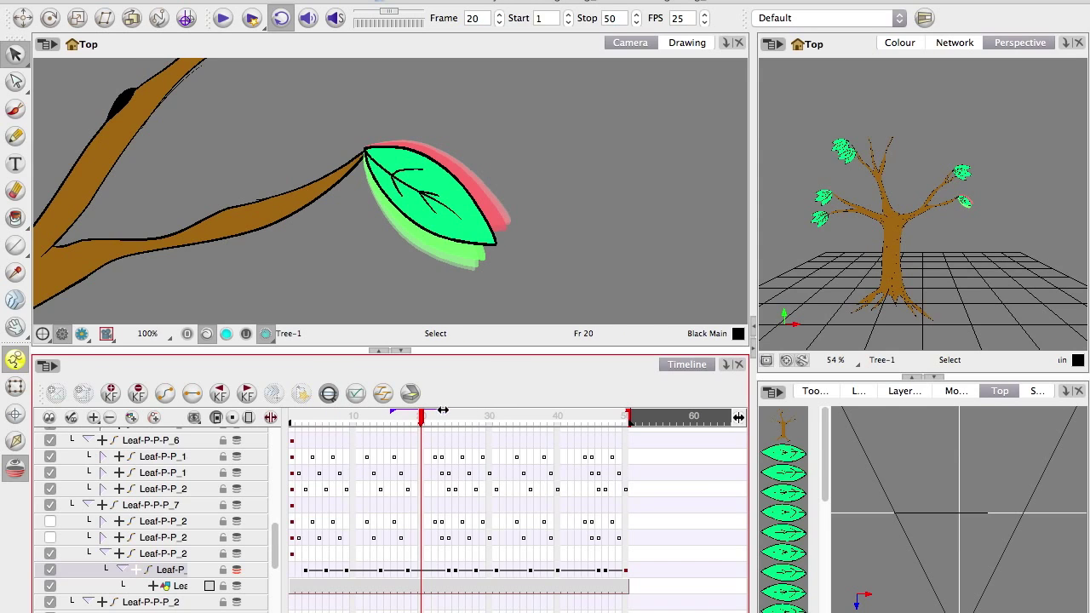
# Step frame by frame through the animation to examine the onion-skinned motion of the single leaf on the lower branch.
pyautogui.moveTo(231, 244); pyautogui.dragTo(231, 268)
pyautogui.press('1')
pyautogui.press('.')
pyautogui.press('.')
pyautogui.press('.')
pyautogui.press('.')
pyautogui.press('.')
pyautogui.press('.')
pyautogui.press('.')
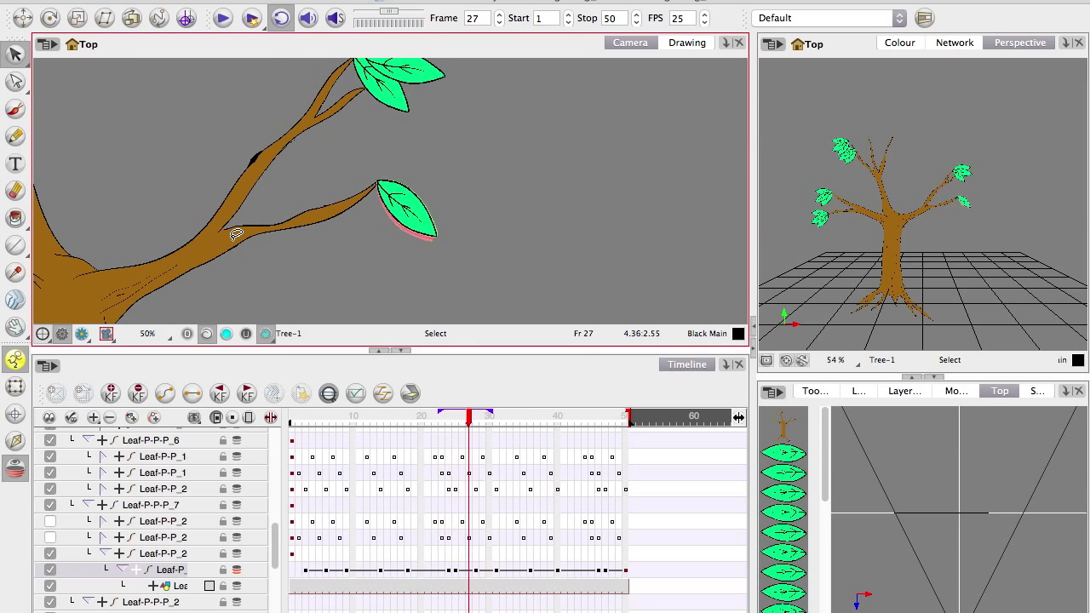
pyautogui.press('.')
pyautogui.press('.')
pyautogui.press('.')
pyautogui.press('2')
pyautogui.press('2')
pyautogui.press('2')
pyautogui.press('2')
pyautogui.press(',')
pyautogui.press(',')
pyautogui.press(',')
pyautogui.press(',')
pyautogui.press(',')
pyautogui.press(',')
pyautogui.press(',')
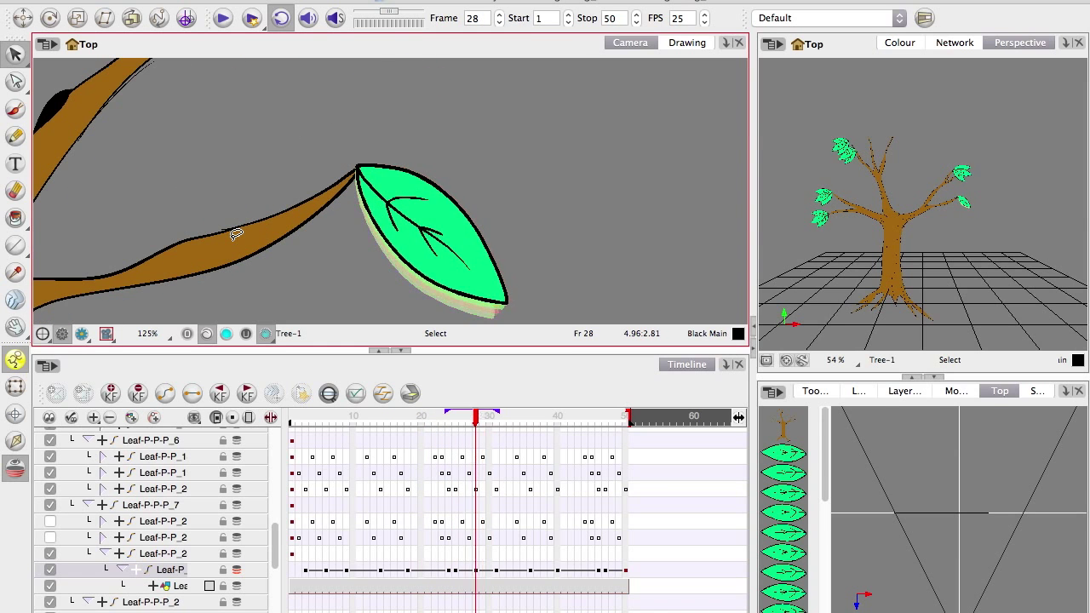
pyautogui.press('.')
pyautogui.press('.')
pyautogui.press('.')
pyautogui.press('.')
pyautogui.press('.')
pyautogui.press('.')
pyautogui.press('.')
pyautogui.press('.')
pyautogui.press('.')
pyautogui.press('.')
pyautogui.press('.')
pyautogui.press('.')
pyautogui.press('.')
pyautogui.press('.')
pyautogui.press('.')
pyautogui.press('.')
pyautogui.press('.')
pyautogui.press('.')
pyautogui.press('.')
pyautogui.press('.')
pyautogui.press('.')
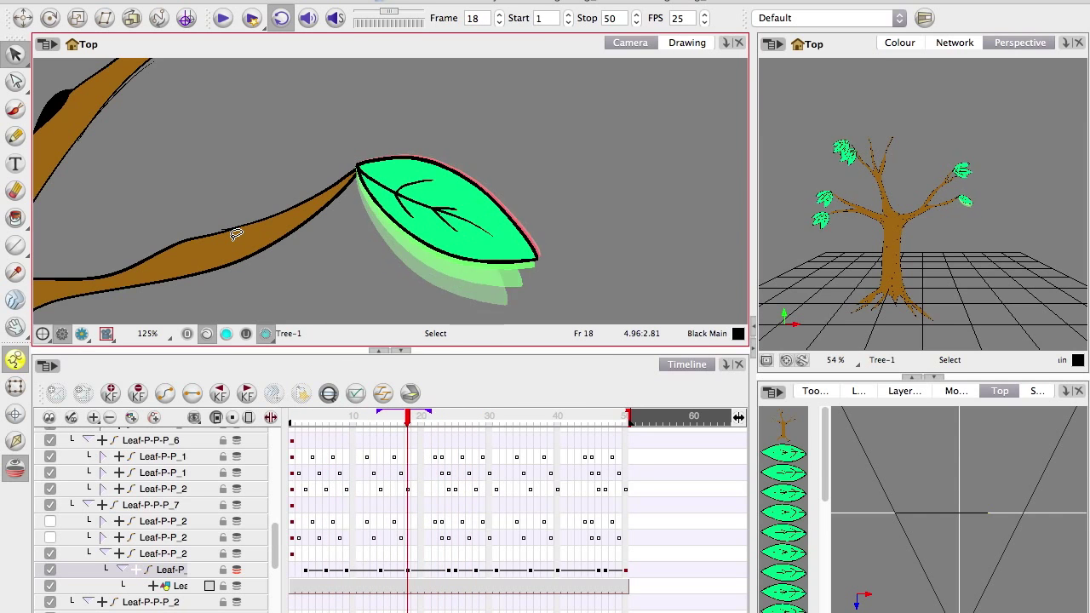
pyautogui.press('.')
pyautogui.press('.')
pyautogui.press('.')
pyautogui.press('.')
pyautogui.press('.')
pyautogui.press('.')
pyautogui.press('.')
pyautogui.press('.')
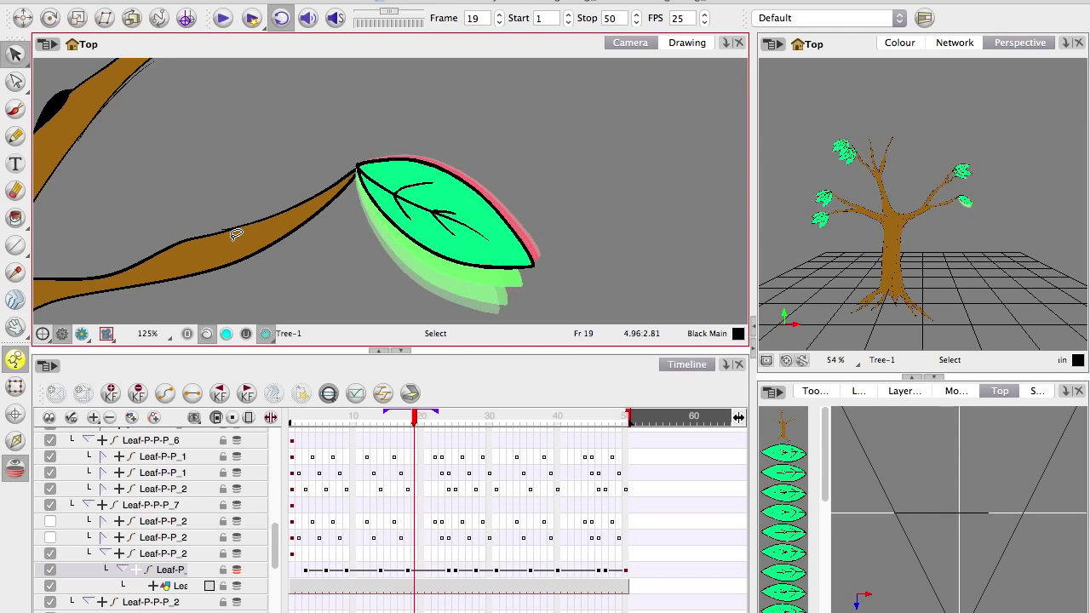
# Step through the frames again in a wider view to examine the onion-skinned leaf together with the surrounding branches.
pyautogui.scroll(-4, 235, 235)
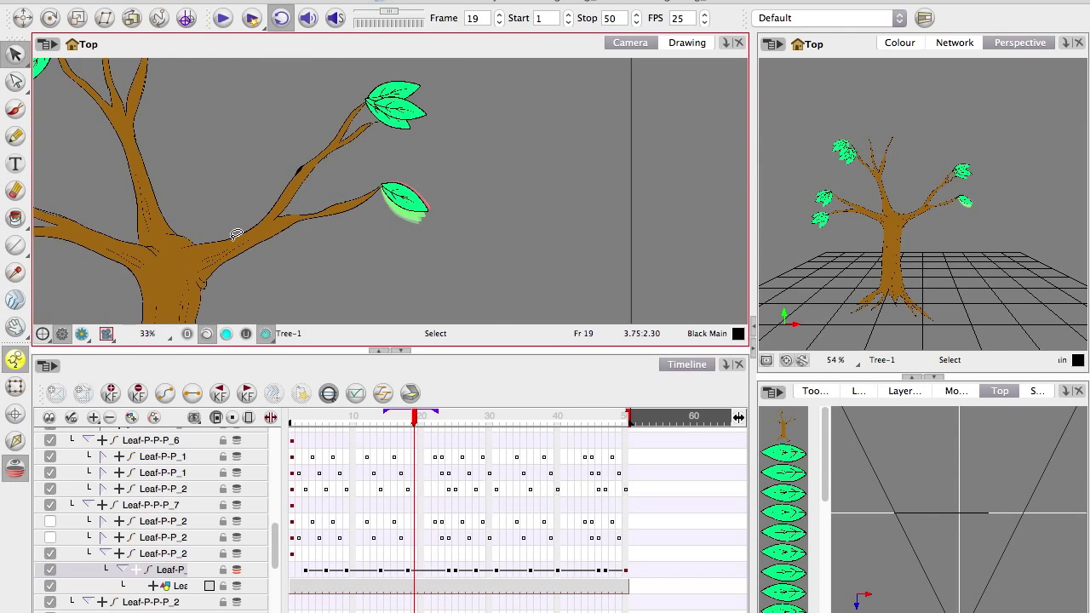
pyautogui.press('.')
pyautogui.press('.')
pyautogui.press('.')
pyautogui.press('.')
pyautogui.press('.')
pyautogui.press('.')
pyautogui.press('.')
pyautogui.press('.')
pyautogui.press('.')
pyautogui.press('.')
pyautogui.press('.')
pyautogui.press('.')
pyautogui.press('.')
pyautogui.press('.')
pyautogui.press('.')
pyautogui.press('.')
pyautogui.press('.')
pyautogui.press('.')
pyautogui.press('.')
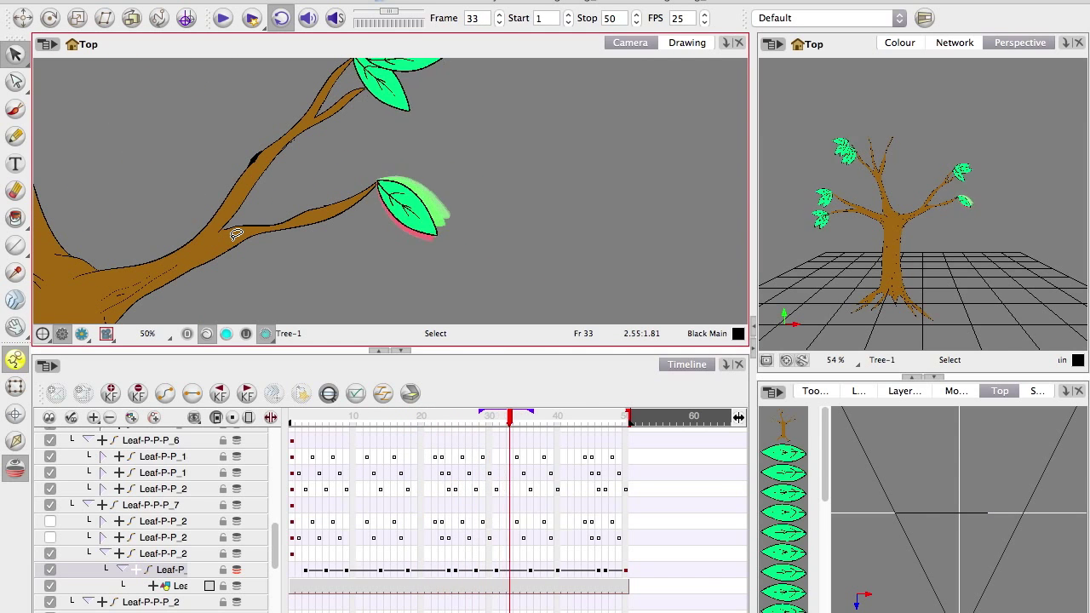
pyautogui.press('.')
pyautogui.press('.')
pyautogui.press('.')
pyautogui.press('.')
pyautogui.press('.')
pyautogui.press('.')
pyautogui.press('.')
pyautogui.hotkey('shift', 'Return')
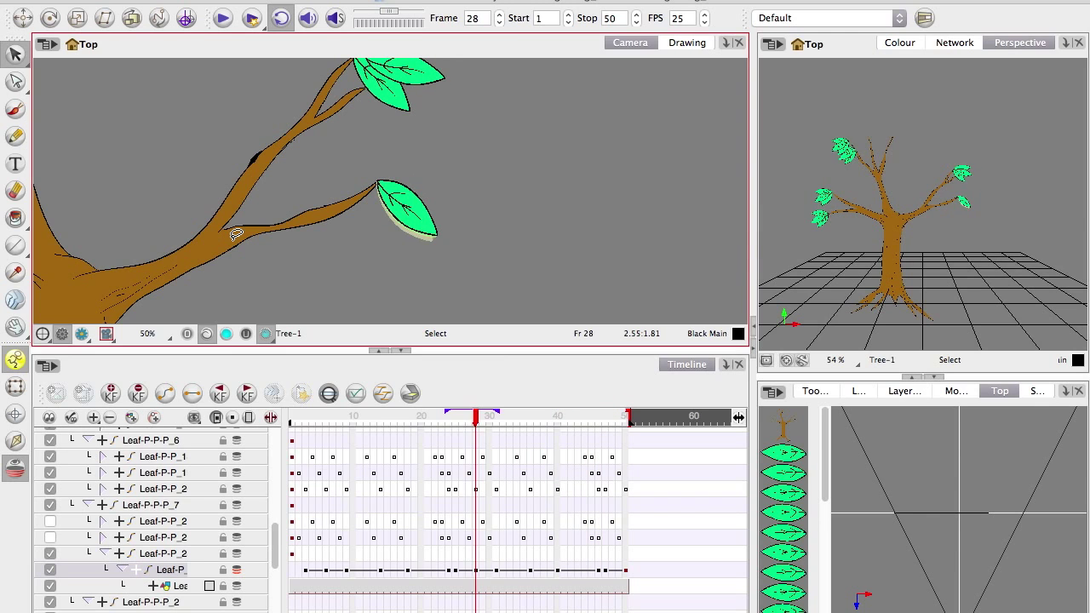
pyautogui.press('.')
pyautogui.press('.')
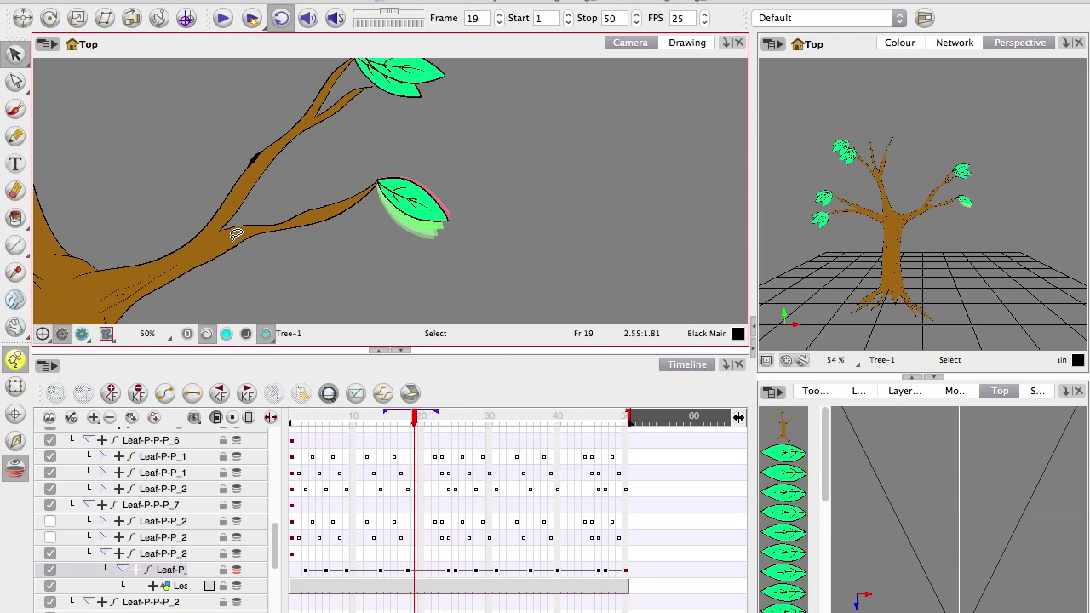
pyautogui.press('.')
pyautogui.press('.')
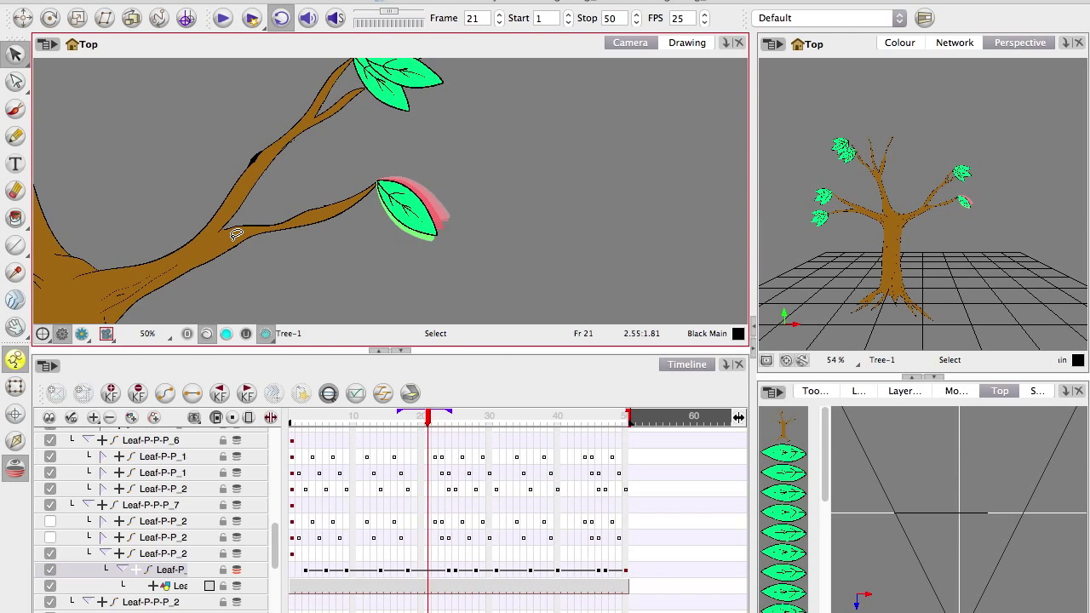
# Switch to Flash and insert a keyframe at frame 8 of Layer 1 in the budgie document.
pyautogui.press('super+Tab')
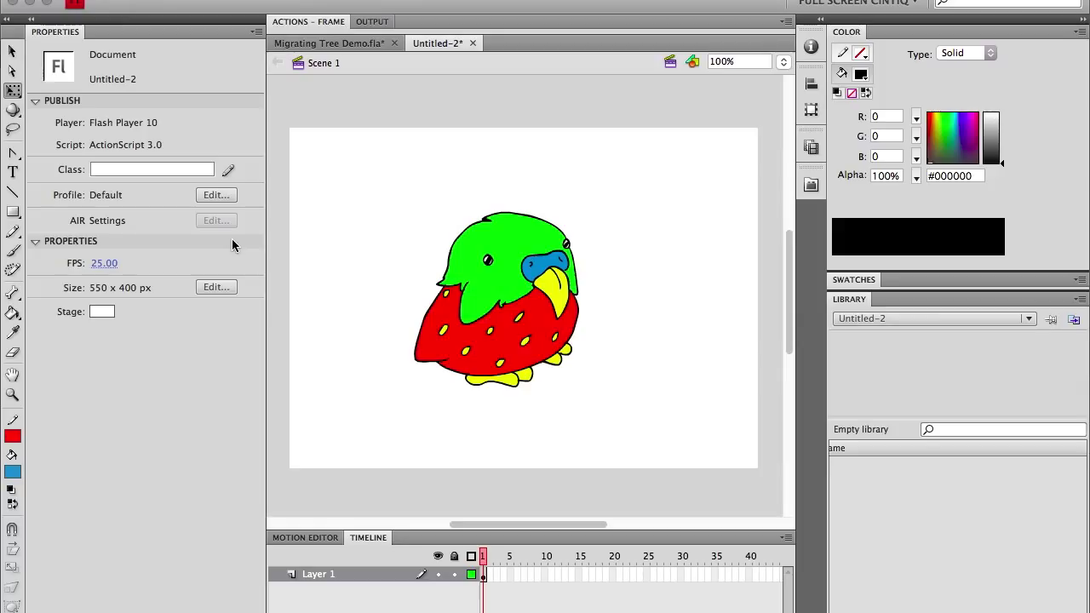
pyautogui.click(483, 574)
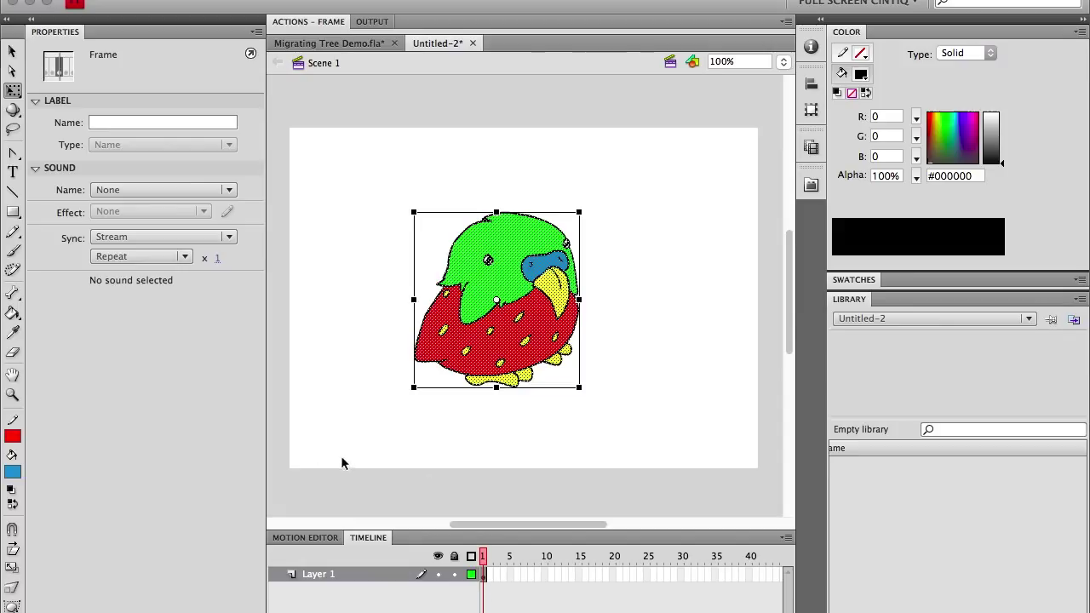
pyautogui.click(526, 575)
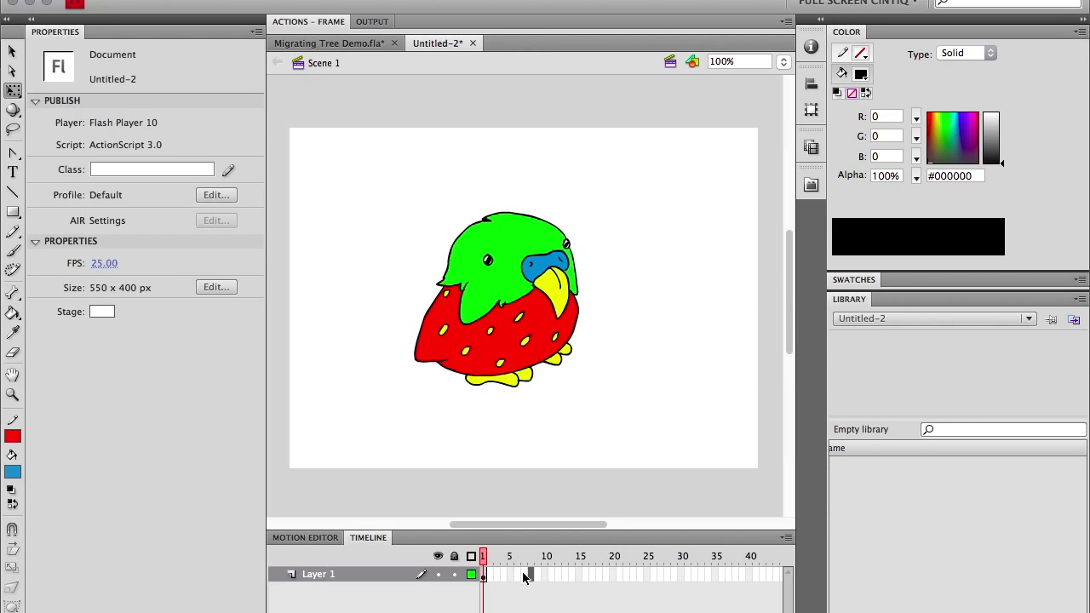
pyautogui.press('F6')
pyautogui.moveTo(515, 562); pyautogui.dragTo(532, 559)
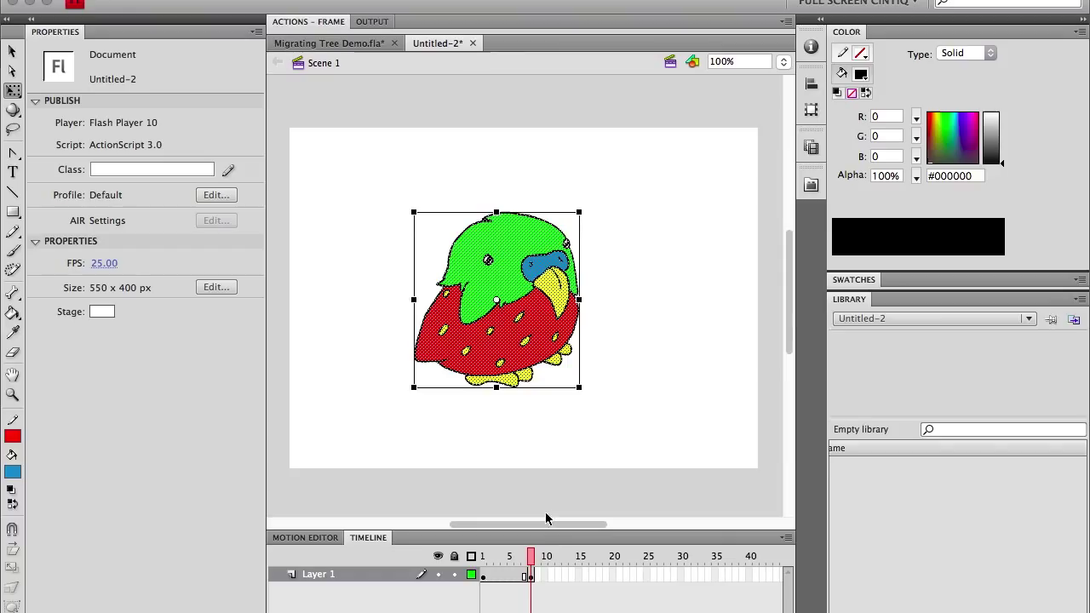
# Try erasing diagonal strokes through the budgie on the frame 8 keyframe and scrub the timeline to compare frames.
pyautogui.click(13, 352)
pyautogui.moveTo(468, 221); pyautogui.dragTo(575, 328)
pyautogui.moveTo(451, 247); pyautogui.dragTo(567, 350)
pyautogui.moveTo(445, 270)
pyautogui.mouseDown()
pyautogui.moveTo(549, 366)
pyautogui.moveTo(430, 307)
pyautogui.mouseUp()
pyautogui.moveTo(530, 560)
pyautogui.mouseDown()
pyautogui.moveTo(518, 564)
pyautogui.moveTo(555, 558)
pyautogui.mouseUp()
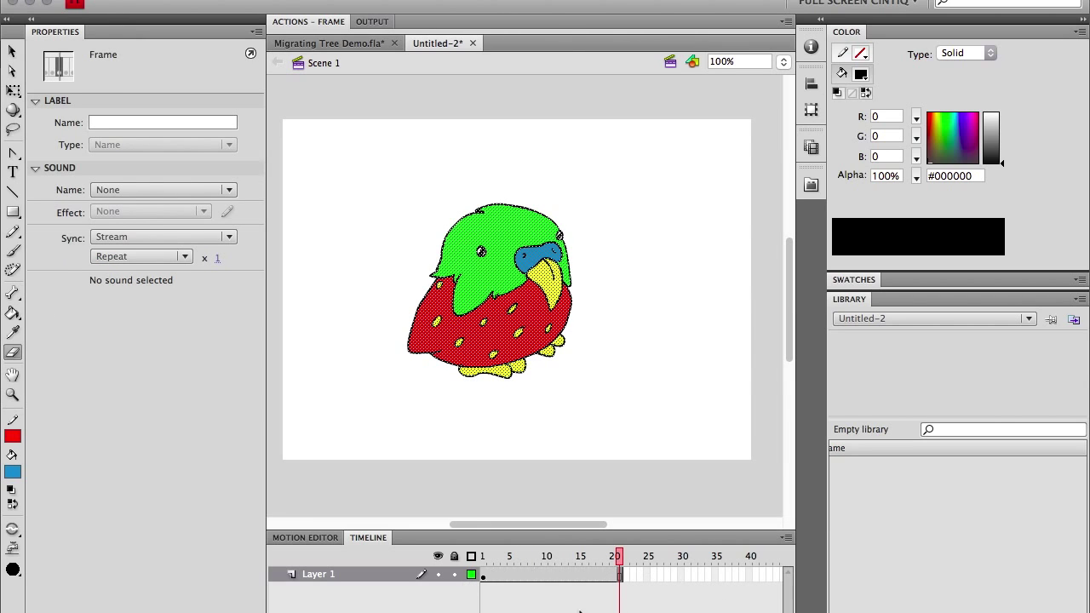
# Insert a keyframe at frame 13 and a blank keyframe at frame 16 on Layer 1.
pyautogui.click(566, 576)
pyautogui.rightClick(566, 577)
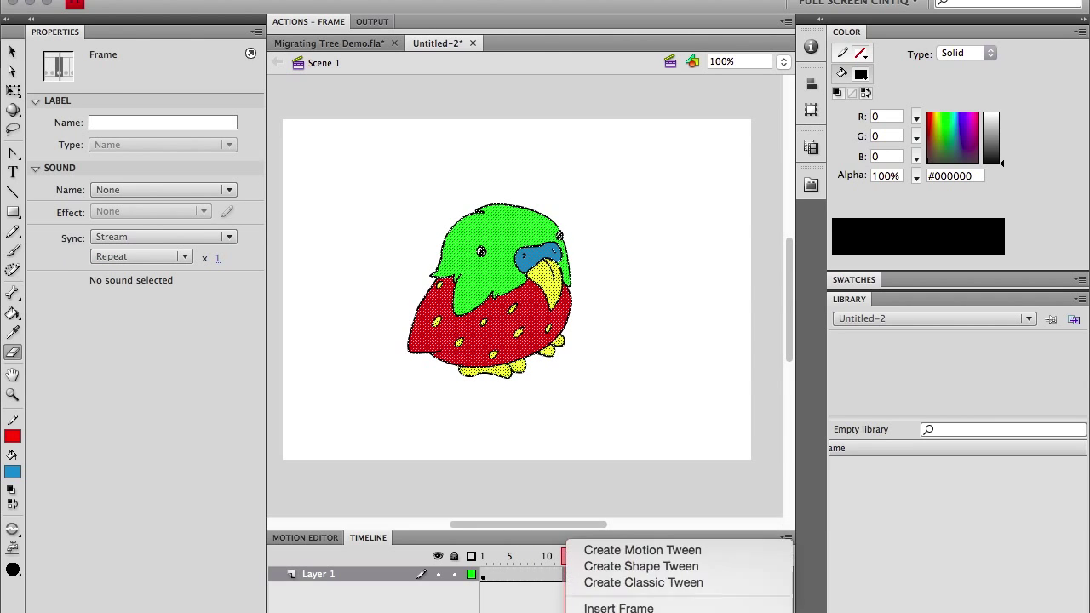
pyautogui.click(585, 604)
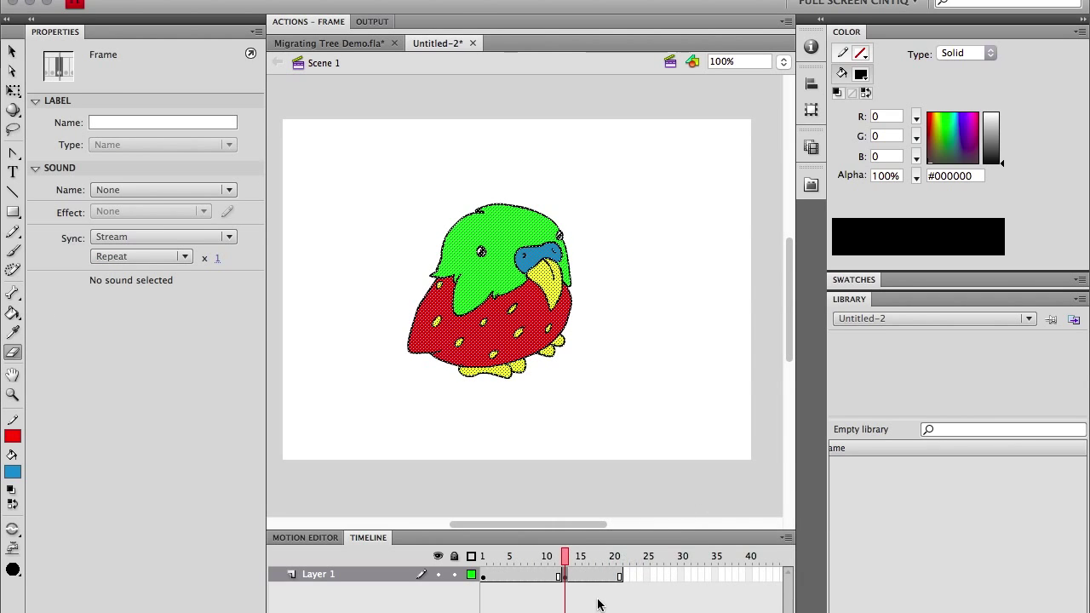
pyautogui.click(516, 502)
pyautogui.rightClick(593, 583)
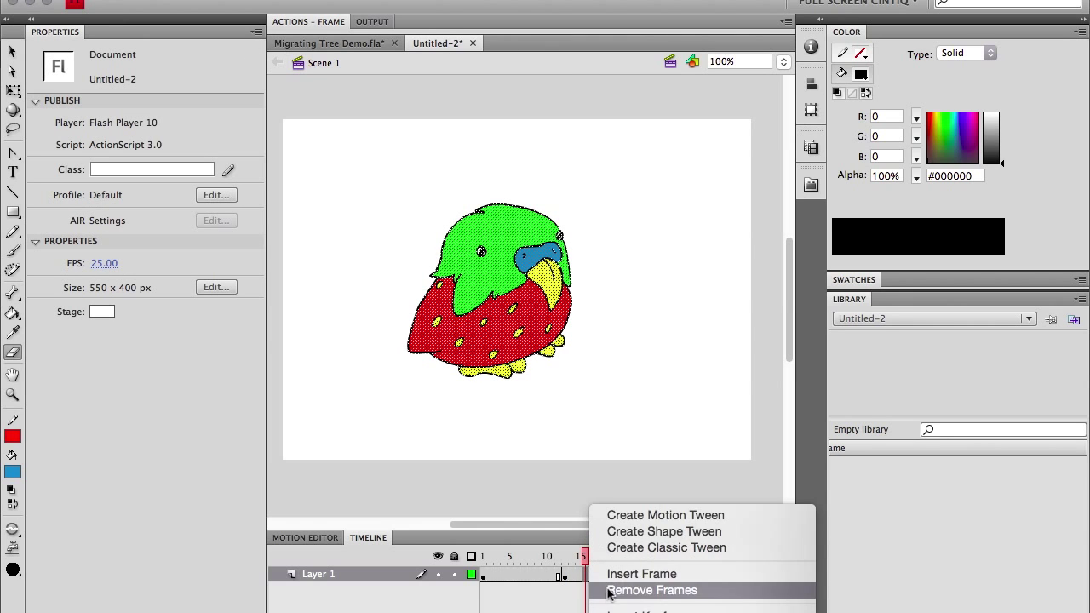
pyautogui.click(617, 577)
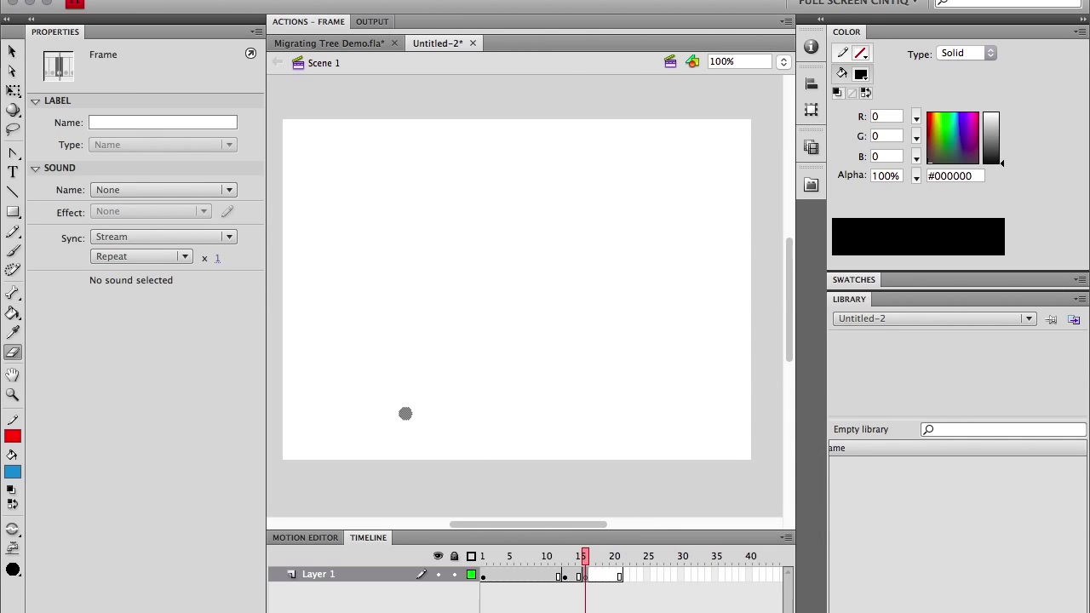
# Select all the budgie artwork at frame 14 and paste it in place on the blank keyframe at frame 16.
pyautogui.press('a')
pyautogui.click(447, 373)
pyautogui.press(',')
pyautogui.press(',')
pyautogui.press('super+a')
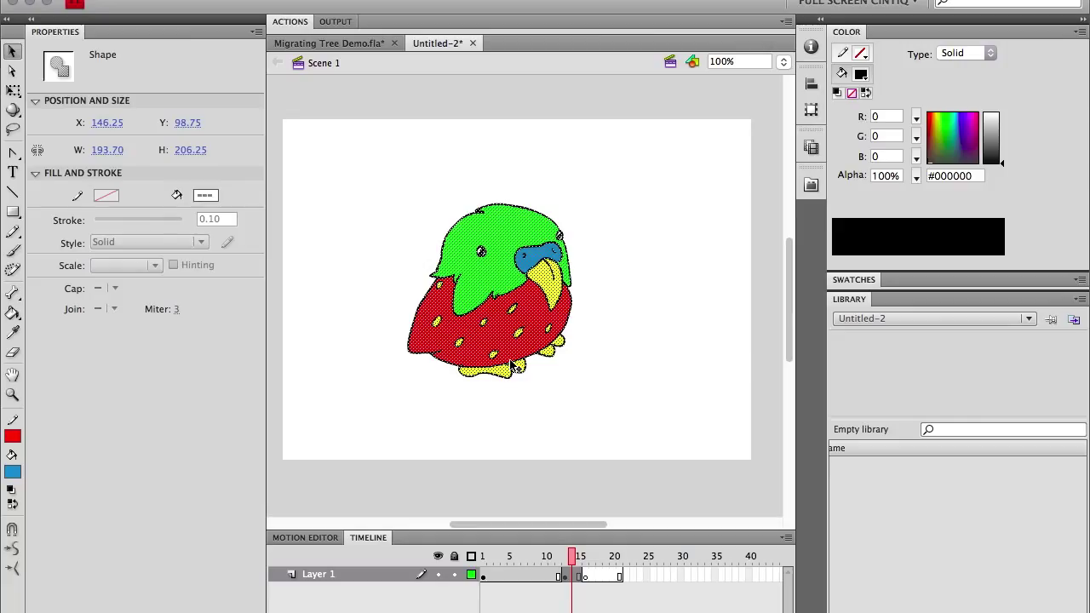
pyautogui.click(586, 584)
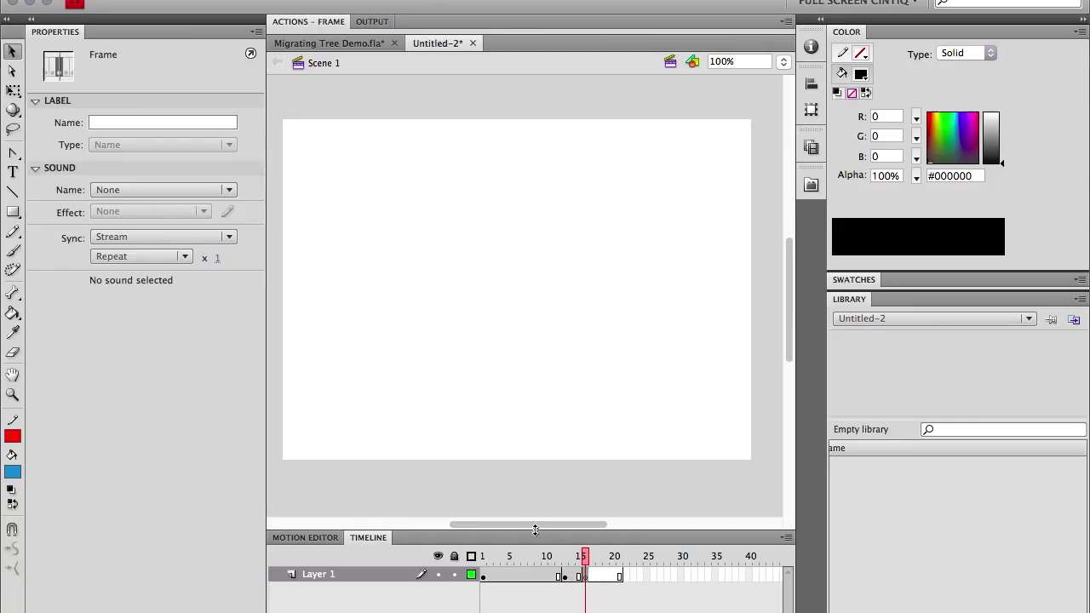
pyautogui.hotkey('ctrl', 'shift', 'v')
pyautogui.click(411, 399)
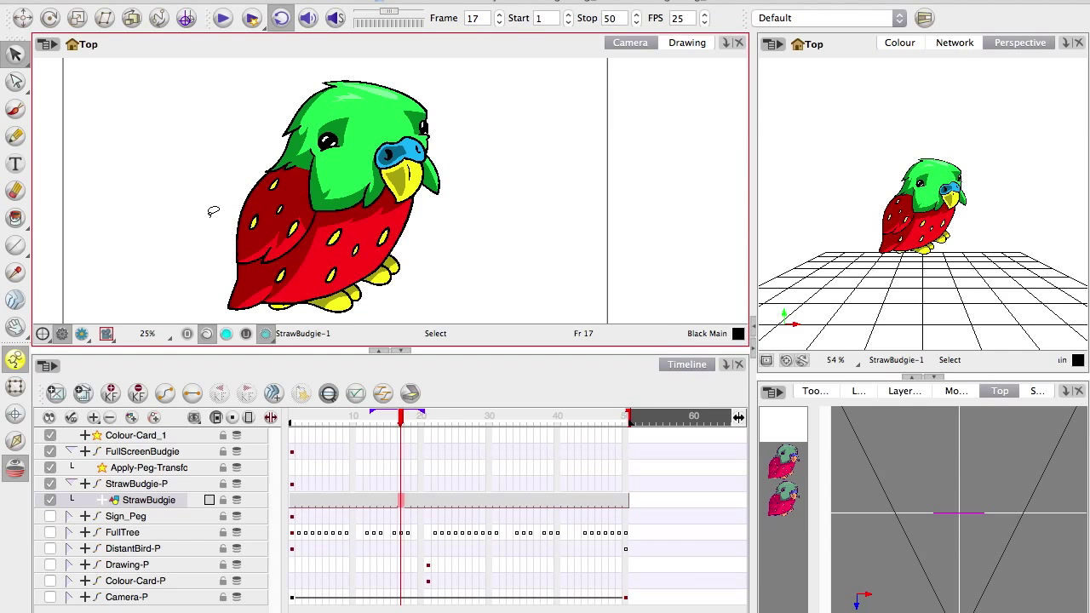
# Shorten the exposure of the StrawBudgie drawing so it ends at frame 20, and check frames 9 and 21.
pyautogui.moveTo(436, 502); pyautogui.dragTo(624, 502)
pyautogui.press('Delete')
pyautogui.click(415, 499)
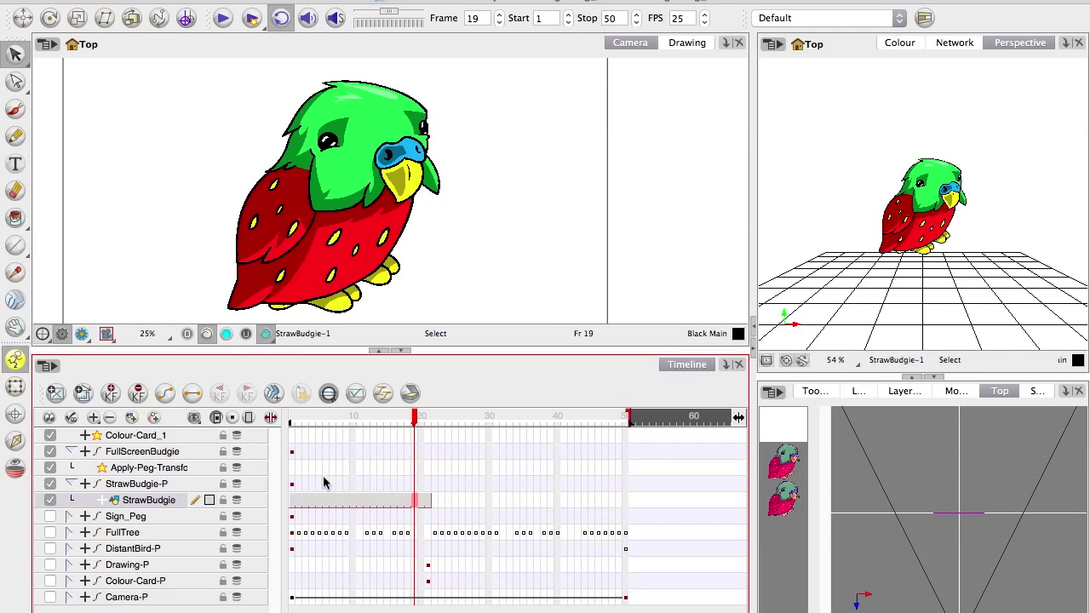
pyautogui.click(426, 502)
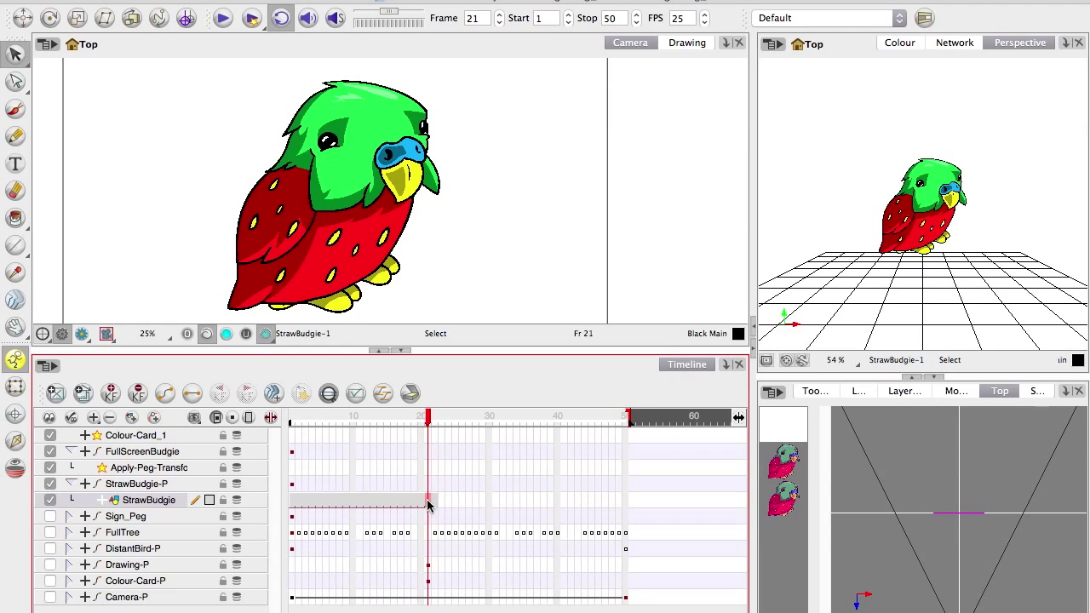
pyautogui.click(409, 500)
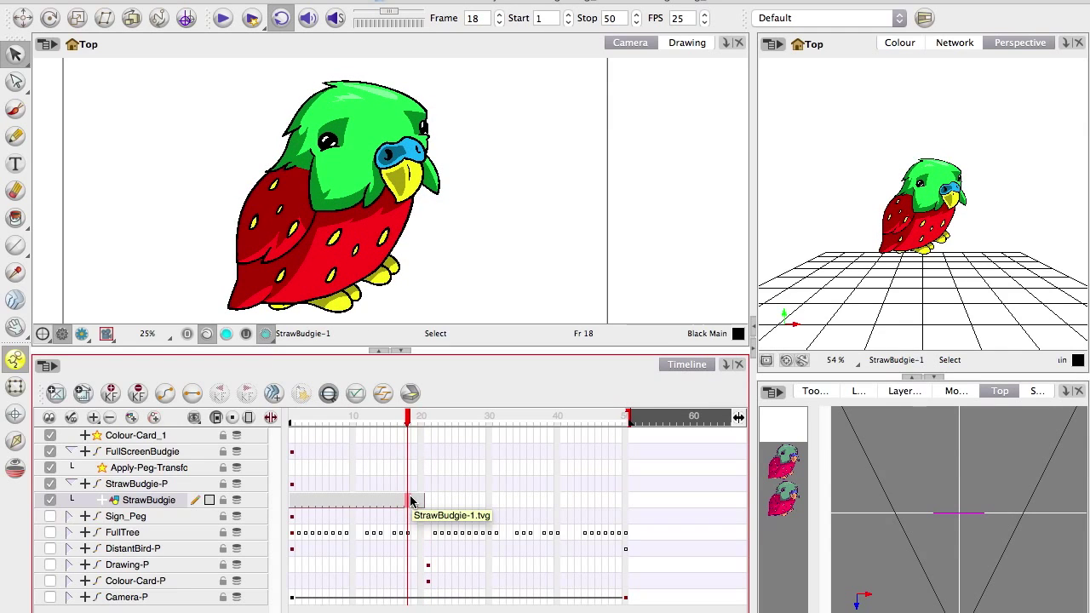
pyautogui.click(350, 503)
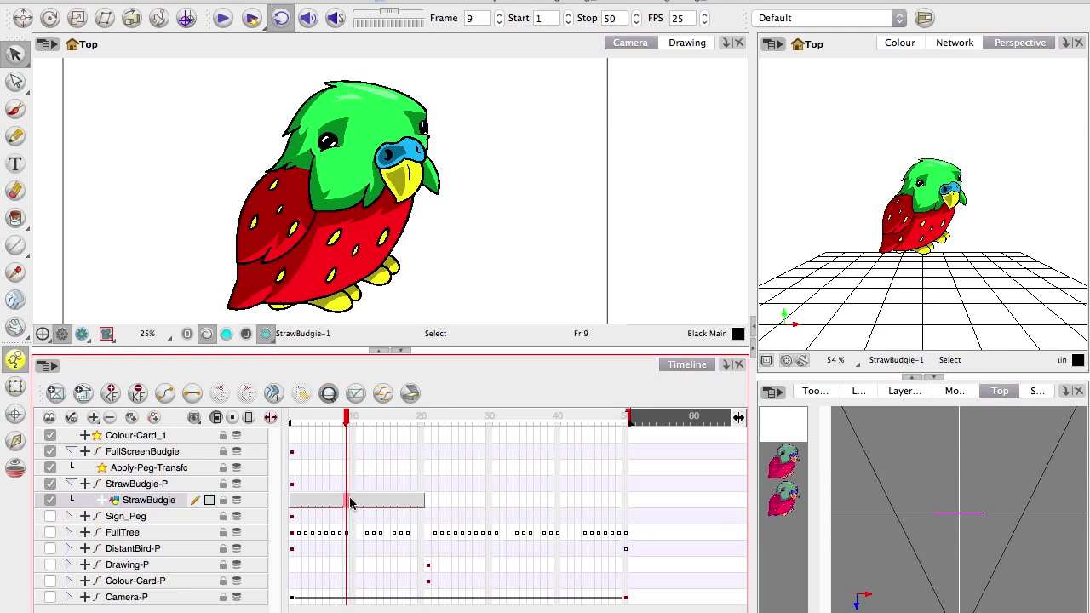
pyautogui.click(429, 503)
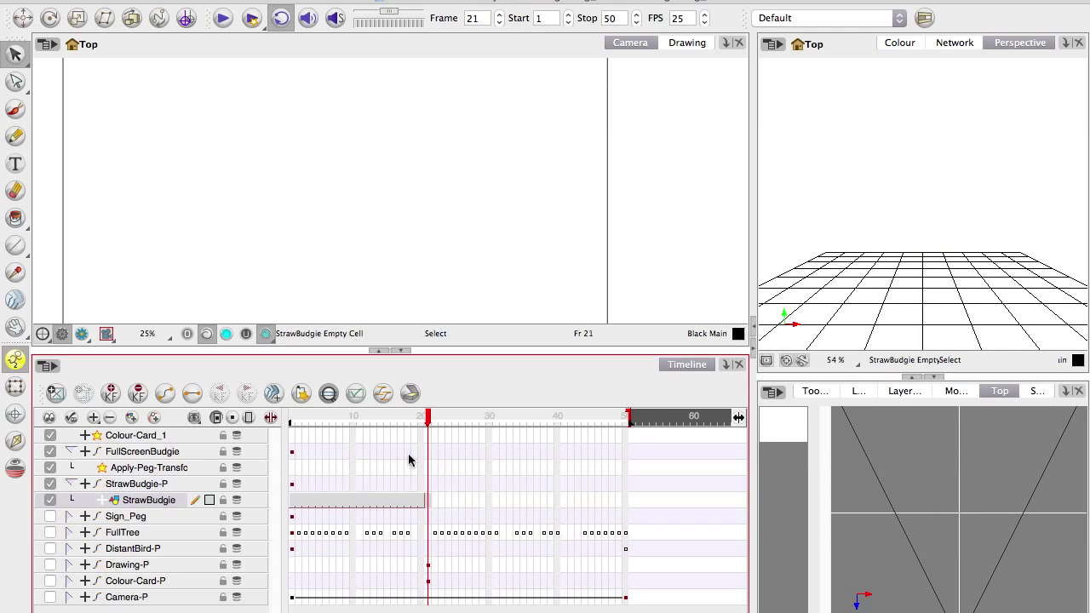
# Expose the StrawBudgie drawing through frame 22 and again at frame 40, leaving the frames between them empty.
pyautogui.click(557, 500)
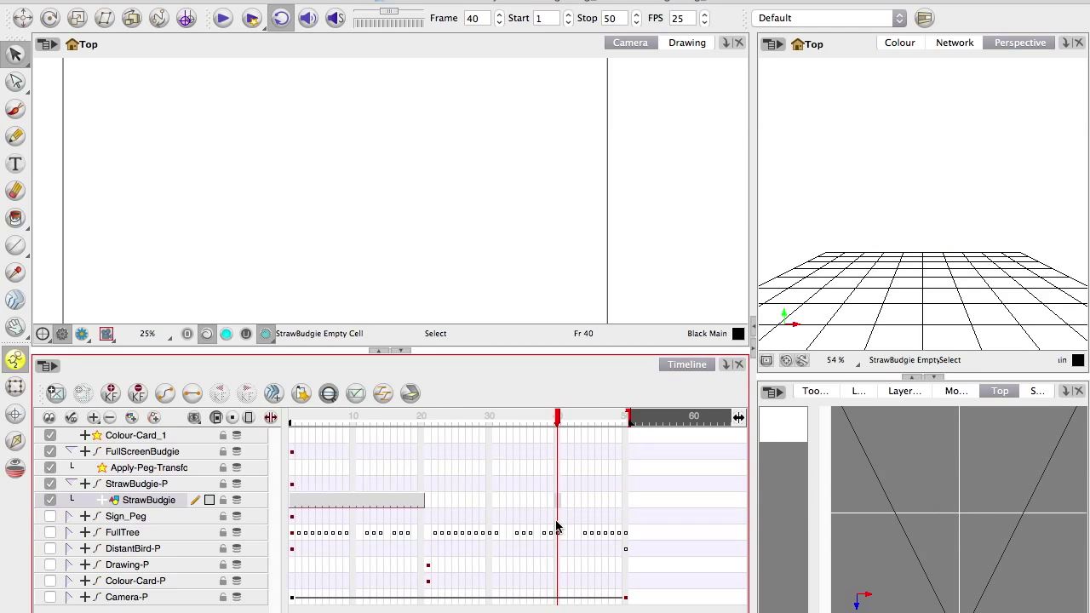
pyautogui.press('F5')
pyautogui.click(407, 501)
pyautogui.moveTo(443, 504); pyautogui.dragTo(558, 502)
pyautogui.press('Delete')
pyautogui.click(492, 506)
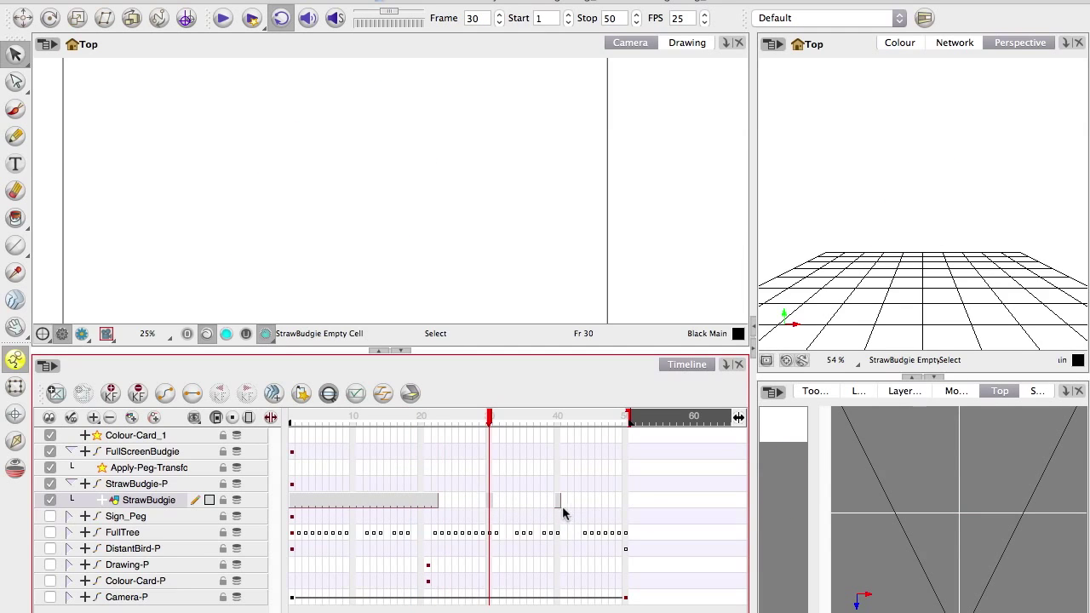
# Try erasing diagonal strokes across the budgie at frame 40 and compare the drawing at earlier frames.
pyautogui.click(558, 503)
pyautogui.click(15, 190)
pyautogui.moveTo(218, 101)
pyautogui.mouseDown()
pyautogui.moveTo(245, 191)
pyautogui.moveTo(375, 255)
pyautogui.moveTo(187, 327)
pyautogui.mouseUp()
pyautogui.click(424, 502)
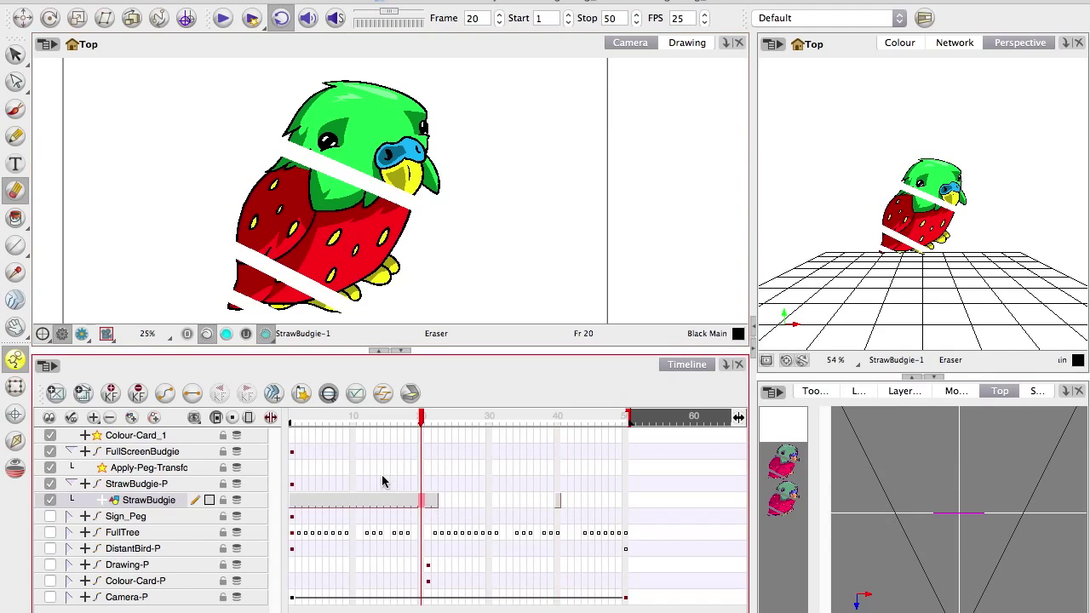
pyautogui.moveTo(393, 501); pyautogui.dragTo(332, 500)
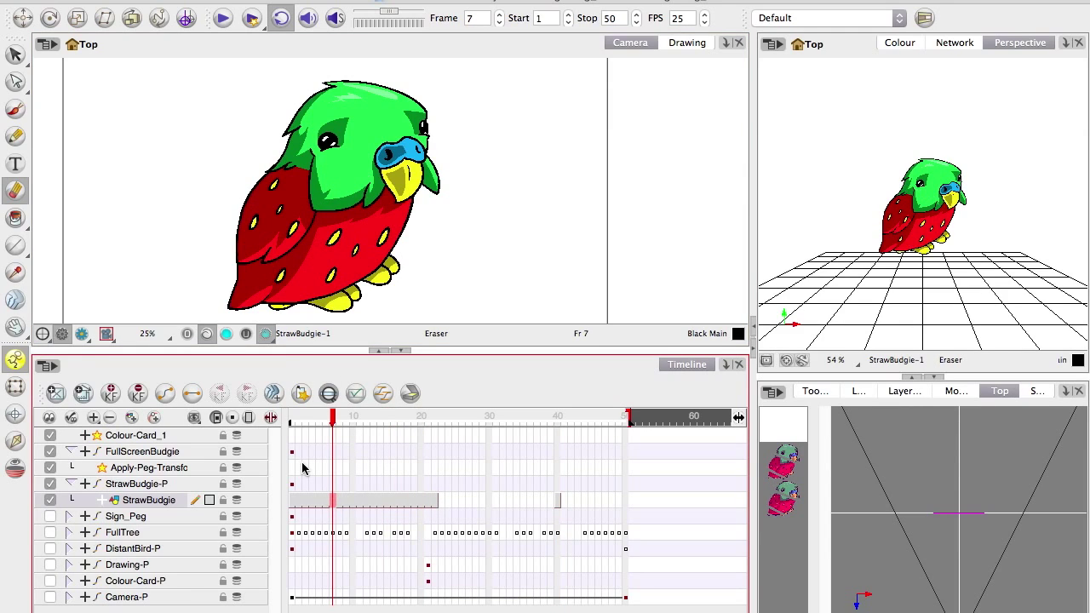
pyautogui.press('space')
pyautogui.moveTo(235, 239); pyautogui.dragTo(252, 230)
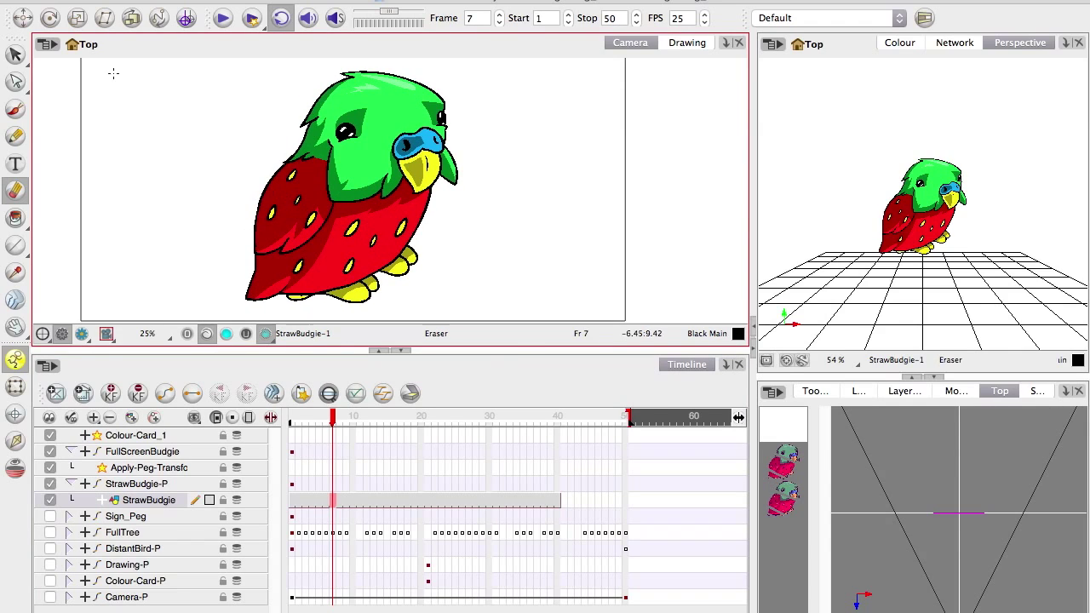
pyautogui.click(504, 381)
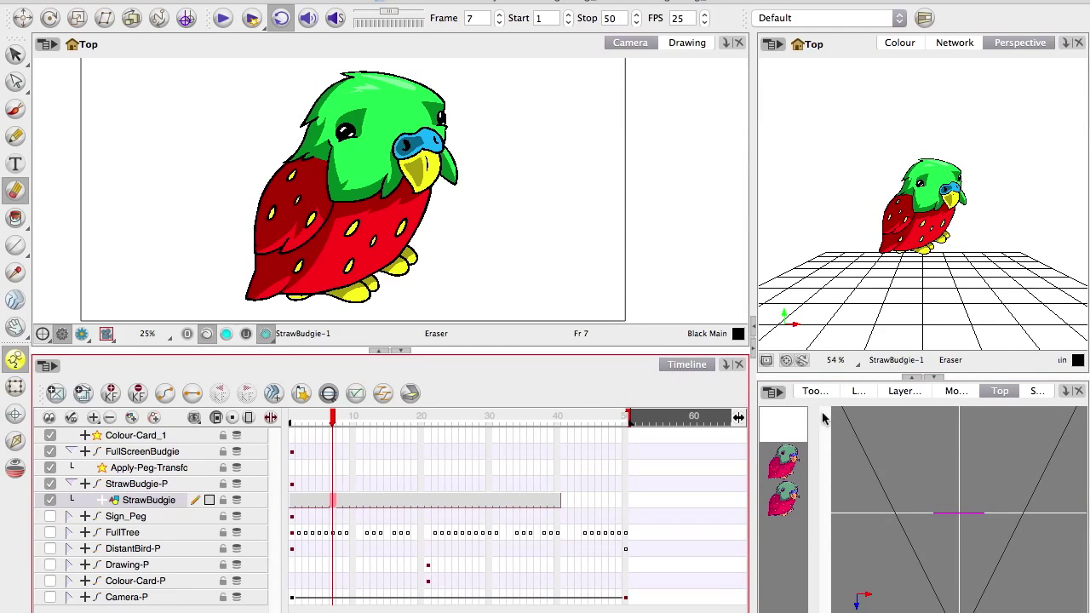
# Show the Network view and clear the StrawBudgie exposure from frames 31 to 40.
pyautogui.click(952, 43)
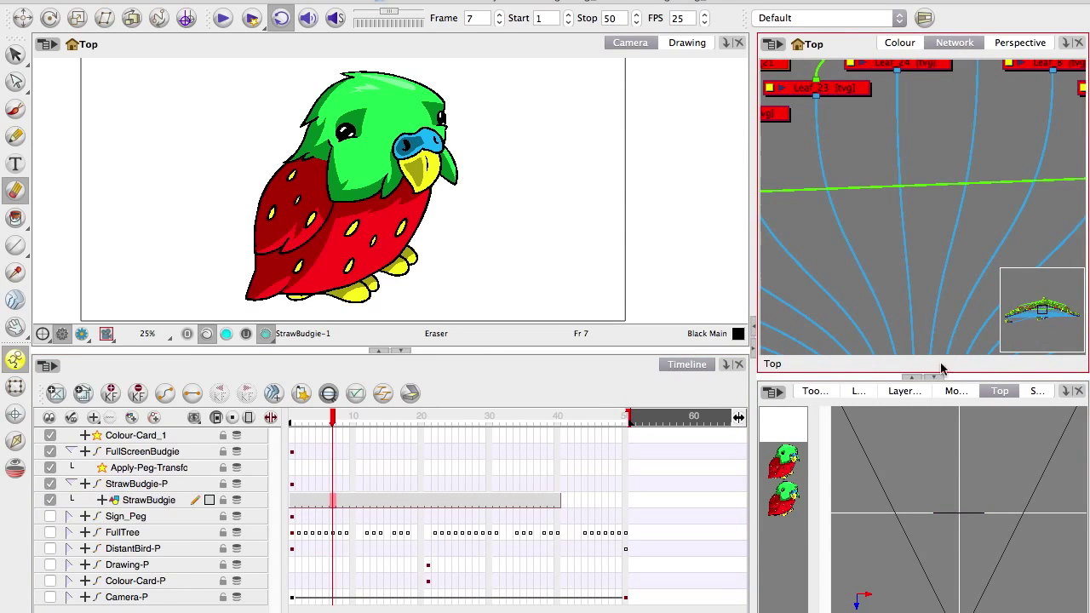
pyautogui.click(824, 433)
pyautogui.click(660, 398)
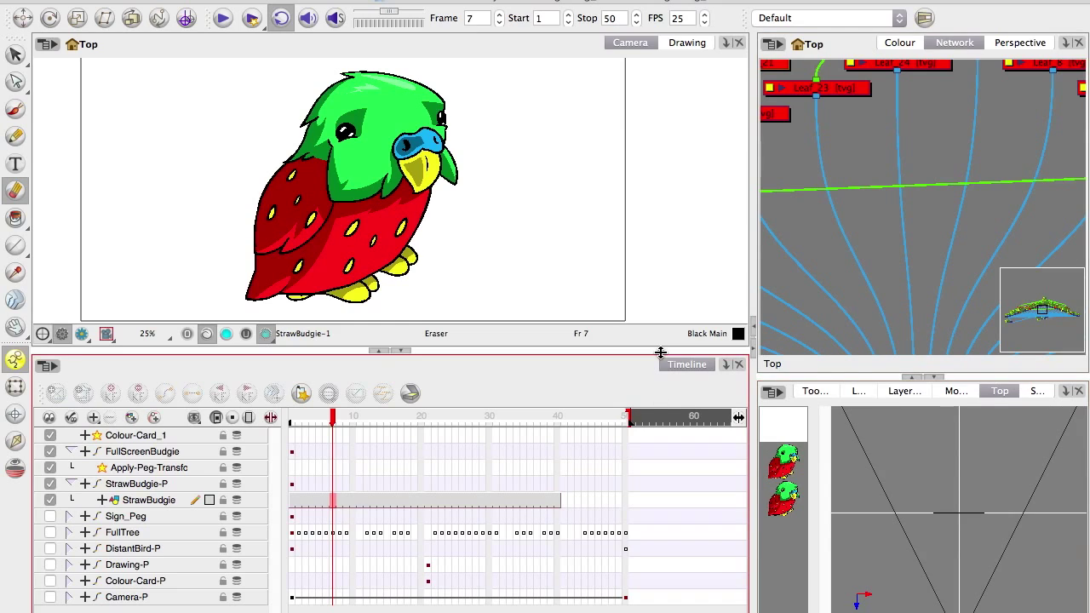
pyautogui.moveTo(496, 500); pyautogui.dragTo(557, 501)
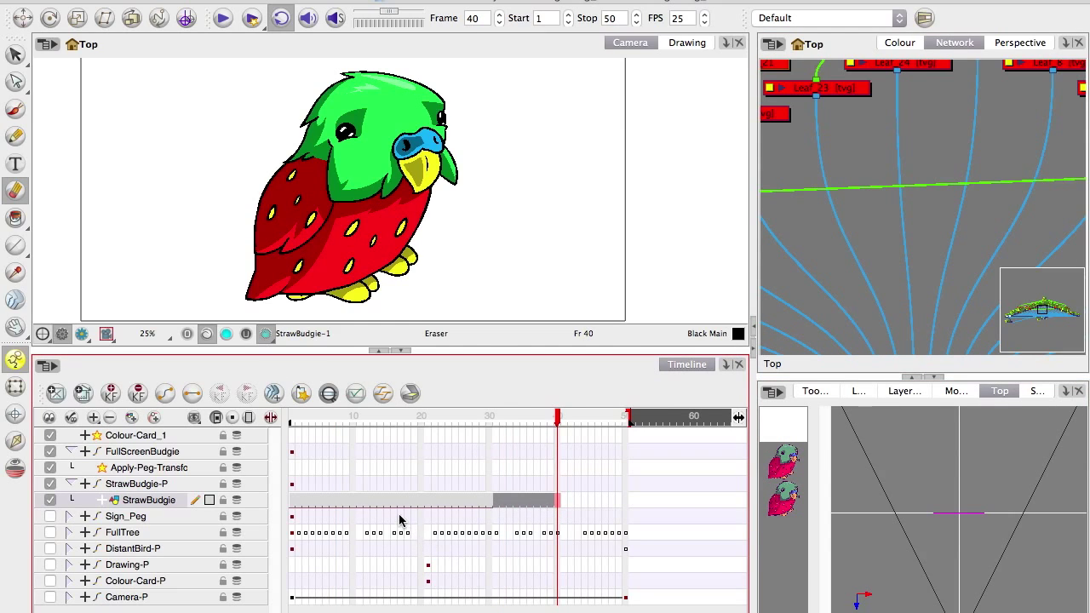
pyautogui.press('Delete')
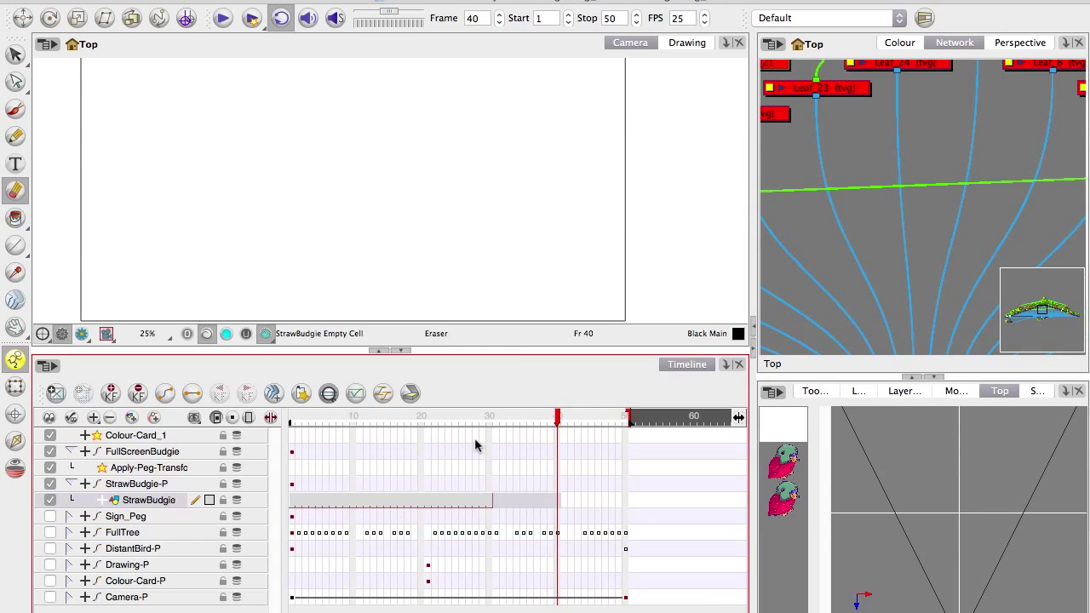
# Copy all the budgie artwork from frame 29 into empty frame 31 as a separate drawing and extend its exposure through frame 36.
pyautogui.rightClick(483, 498)
pyautogui.click(460, 508)
pyautogui.click(481, 500)
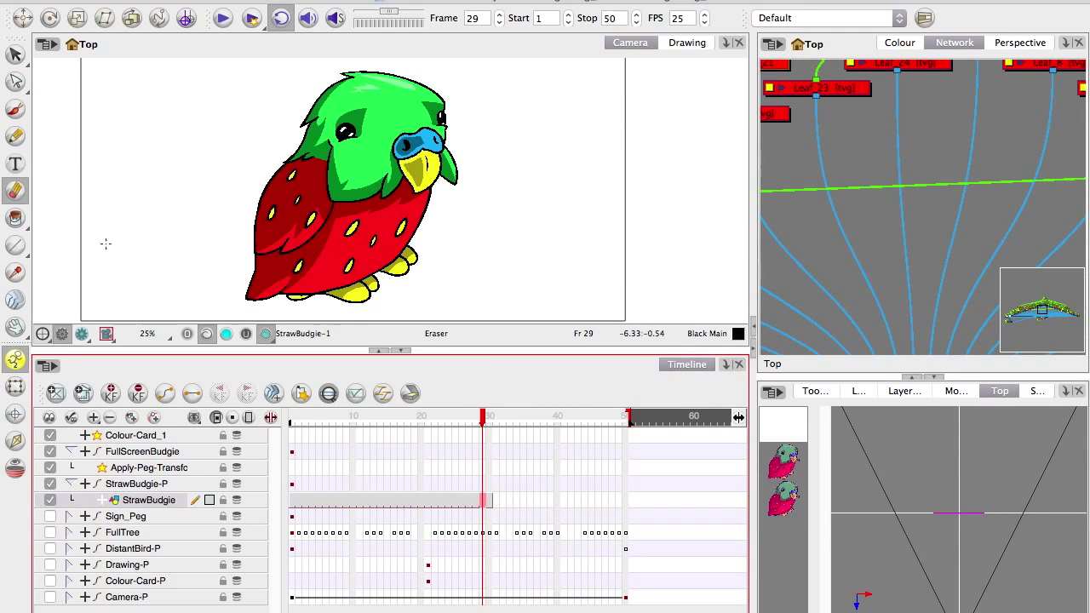
pyautogui.hotkey('alt', 's')
pyautogui.moveTo(155, 190)
pyautogui.mouseDown()
pyautogui.moveTo(379, 339)
pyautogui.moveTo(102, 145)
pyautogui.mouseUp()
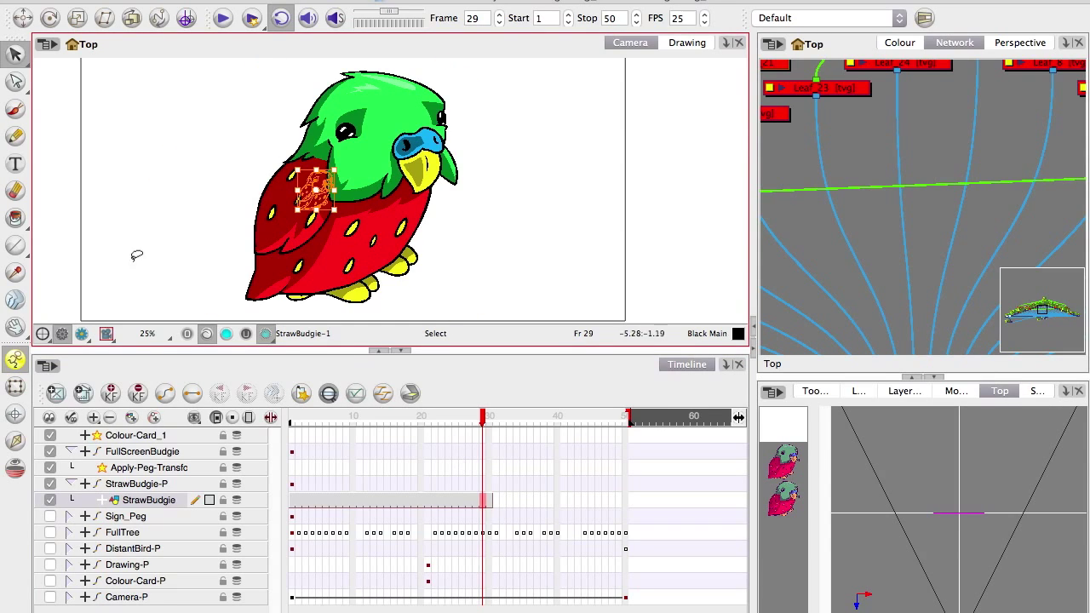
pyautogui.click(502, 500)
pyautogui.click(497, 501)
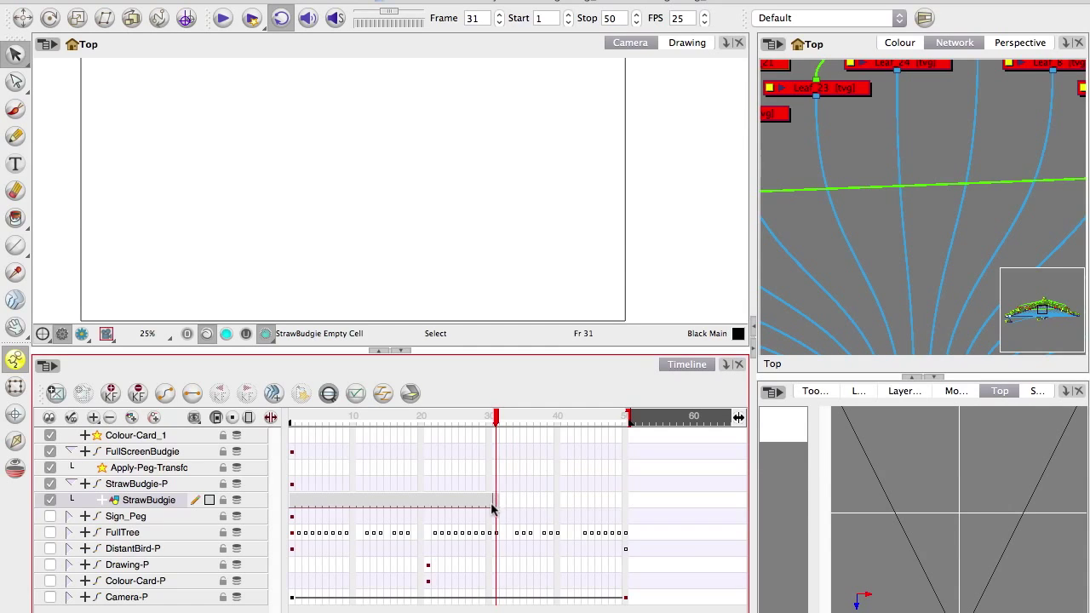
pyautogui.press('F5')
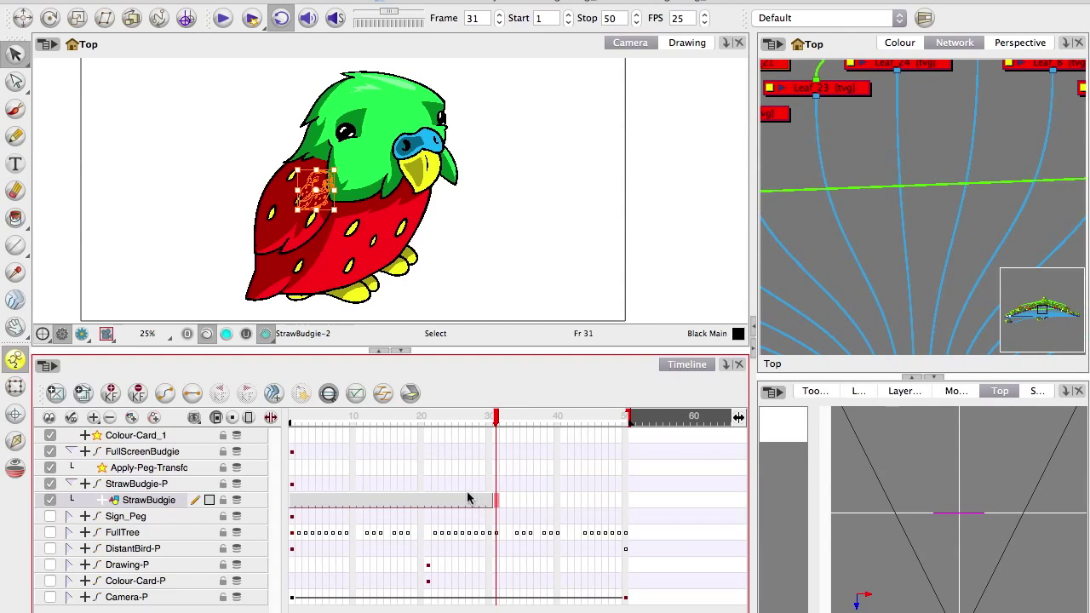
pyautogui.click(474, 499)
pyautogui.click(498, 502)
pyautogui.click(509, 501)
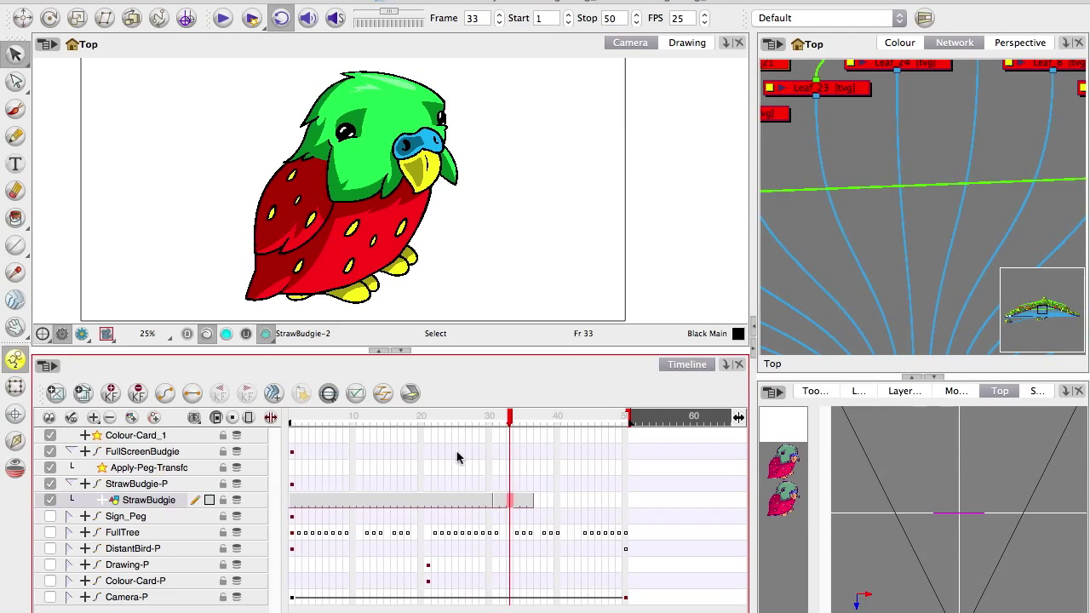
# Try erasing a diagonal stroke across the budgie at frame 33 and compare it with the drawing on neighbouring frames.
pyautogui.click(14, 192)
pyautogui.moveTo(450, 202)
pyautogui.mouseDown()
pyautogui.moveTo(430, 307)
pyautogui.moveTo(375, 313)
pyautogui.mouseUp()
pyautogui.press(',')
pyautogui.press(',')
pyautogui.press(',')
pyautogui.press(',')
pyautogui.press('.')
pyautogui.press('.')
pyautogui.press(',')
pyautogui.press('.')
# Undo the erased stroke, the exposure extension and the pasted artwork back to the empty cell at frame 31.
pyautogui.hotkey('ctrl', 'z')
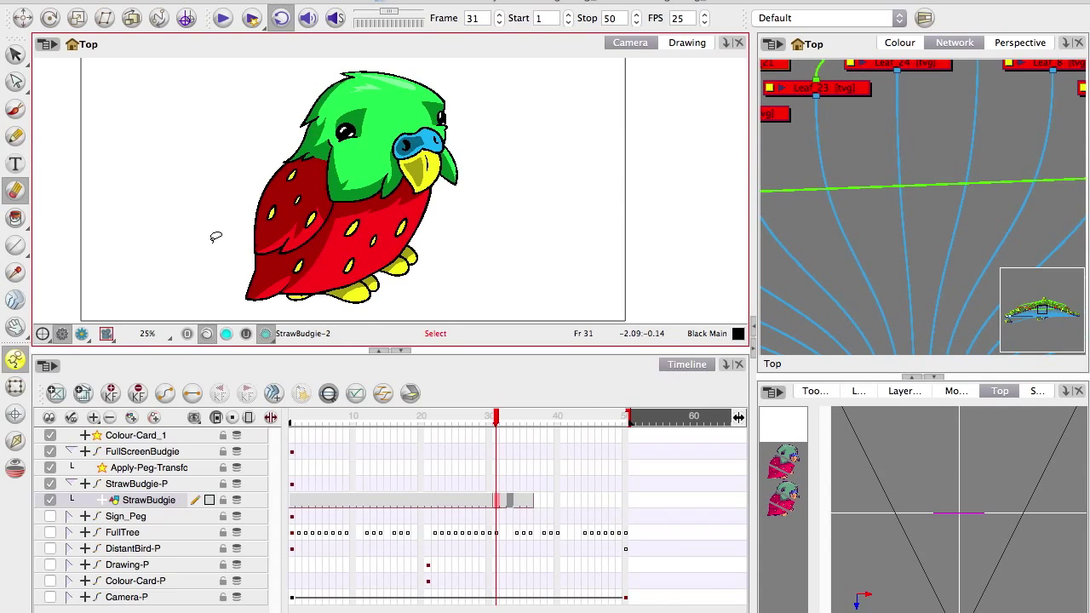
pyautogui.press('super+z')
pyautogui.press('super+z')
pyautogui.press('super+z')
pyautogui.press('super+z')
pyautogui.press('super+z')
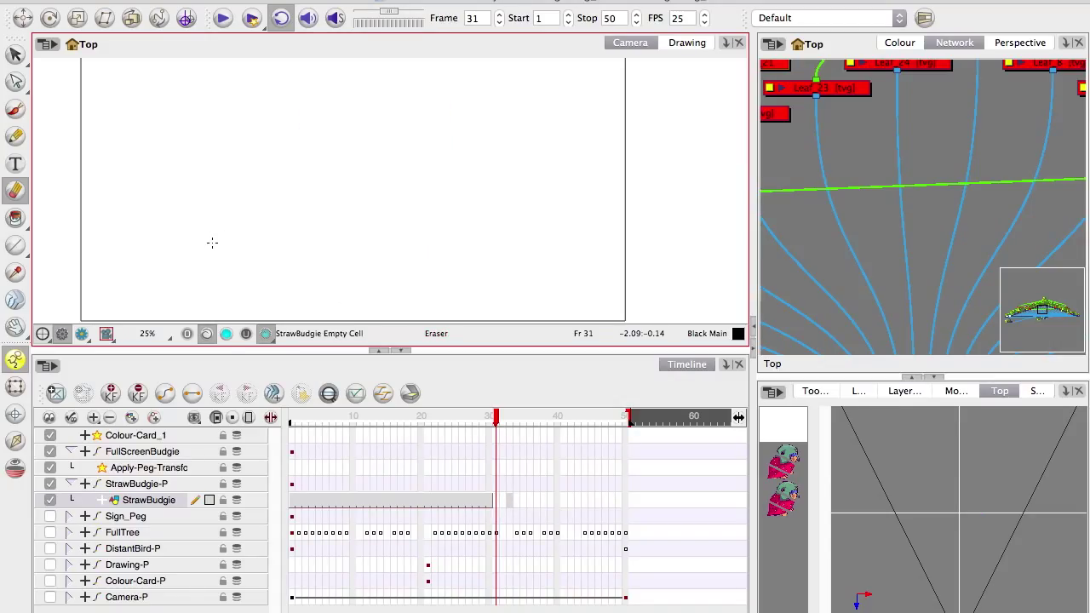
# Extend the exposure of the StrawBudgie drawing through frame 35.
pyautogui.click(474, 496)
pyautogui.press('+')
pyautogui.press('+')
pyautogui.click(456, 500)
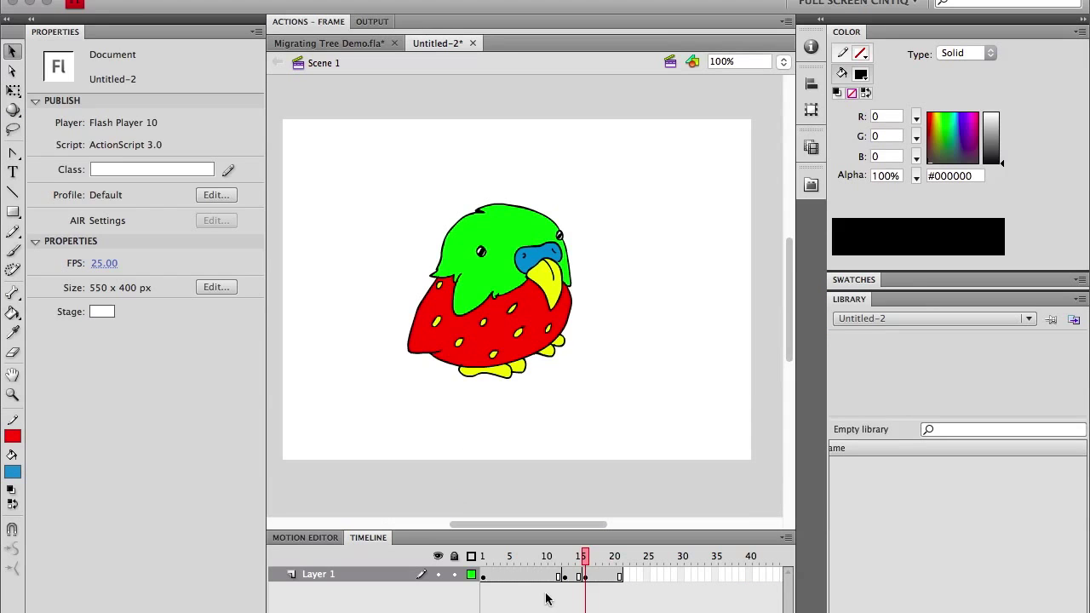
# Switch to Flash and insert a keyframe at frame 8 of Layer 1.
pyautogui.click(537, 578)
pyautogui.click(532, 578)
pyautogui.click(537, 601)
pyautogui.rightClick(530, 577)
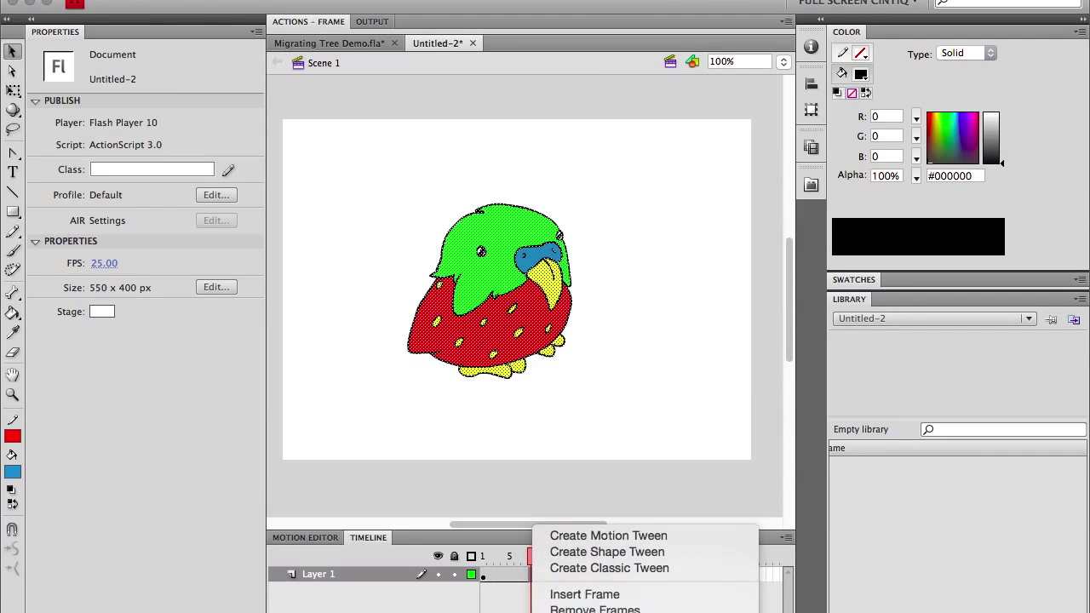
pyautogui.click(553, 587)
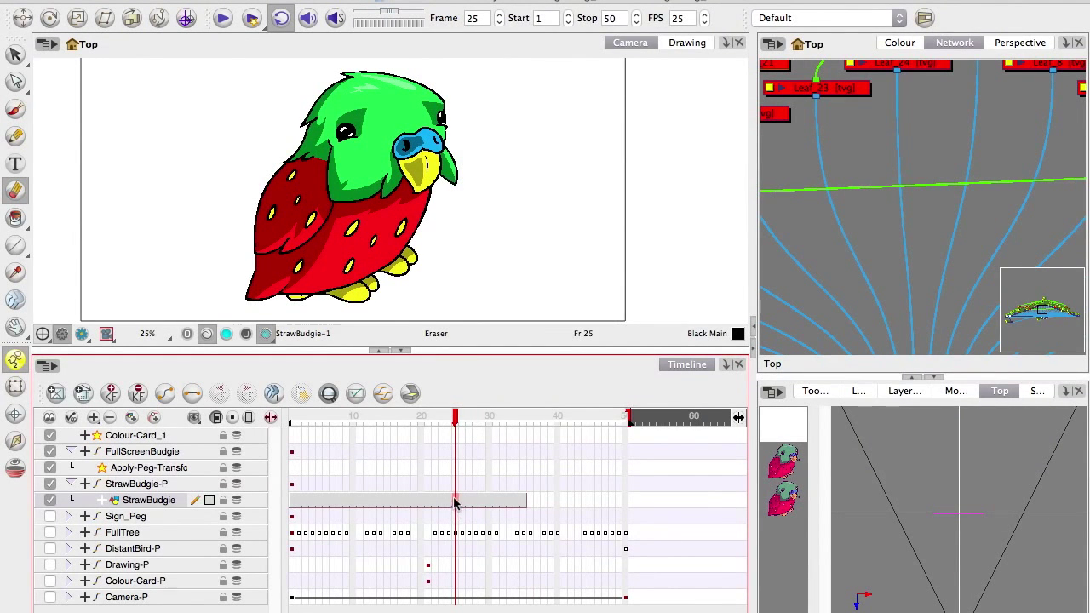
# Switch back to Harmony and duplicate the StrawBudgie drawing at frame 25.
pyautogui.rightClick(455, 503)
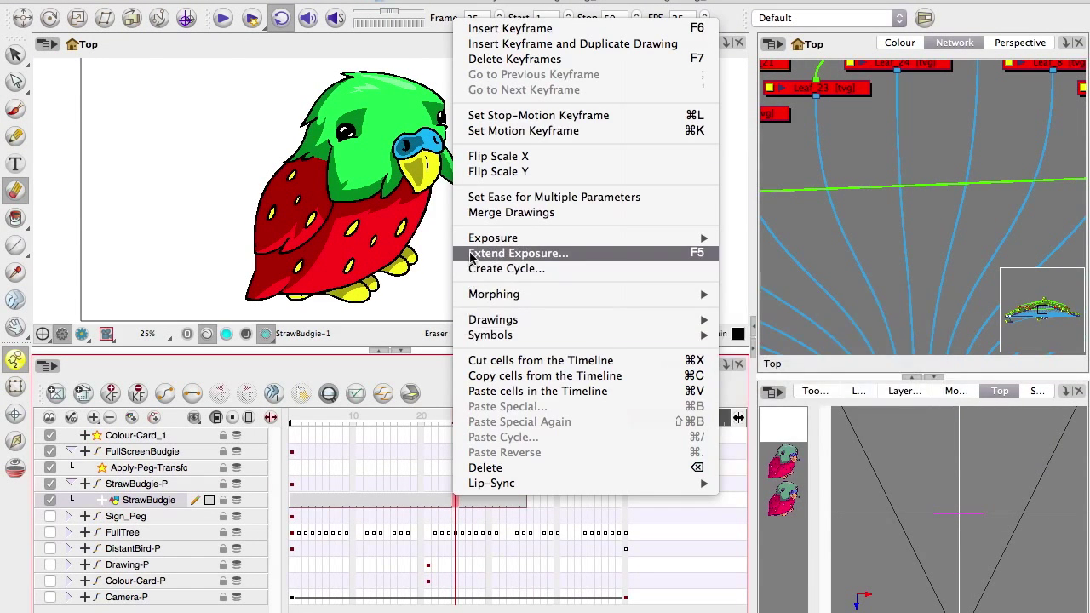
pyautogui.moveTo(475, 328)
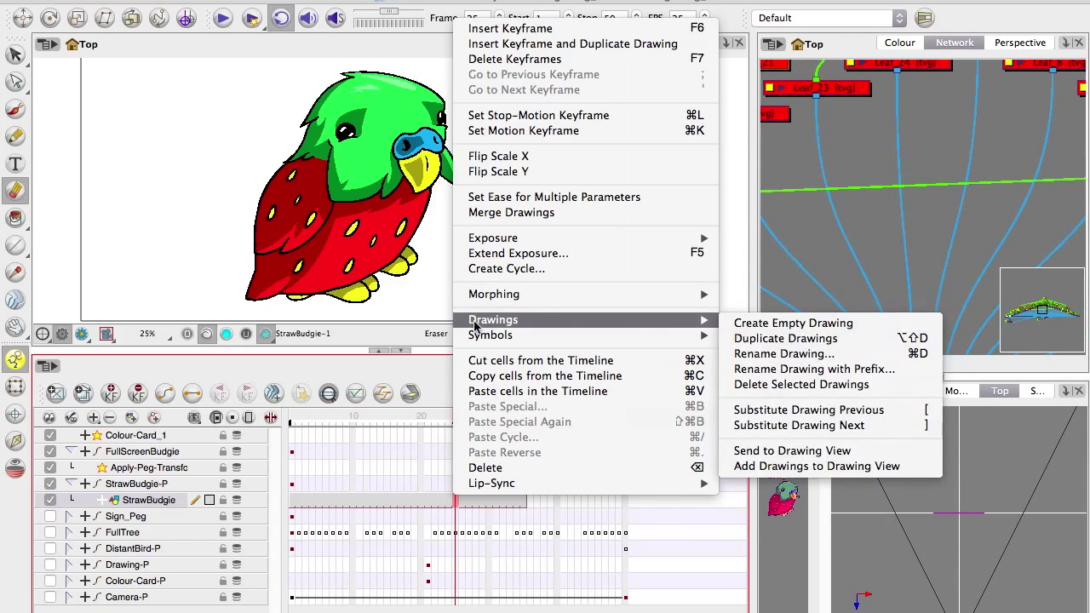
pyautogui.click(736, 338)
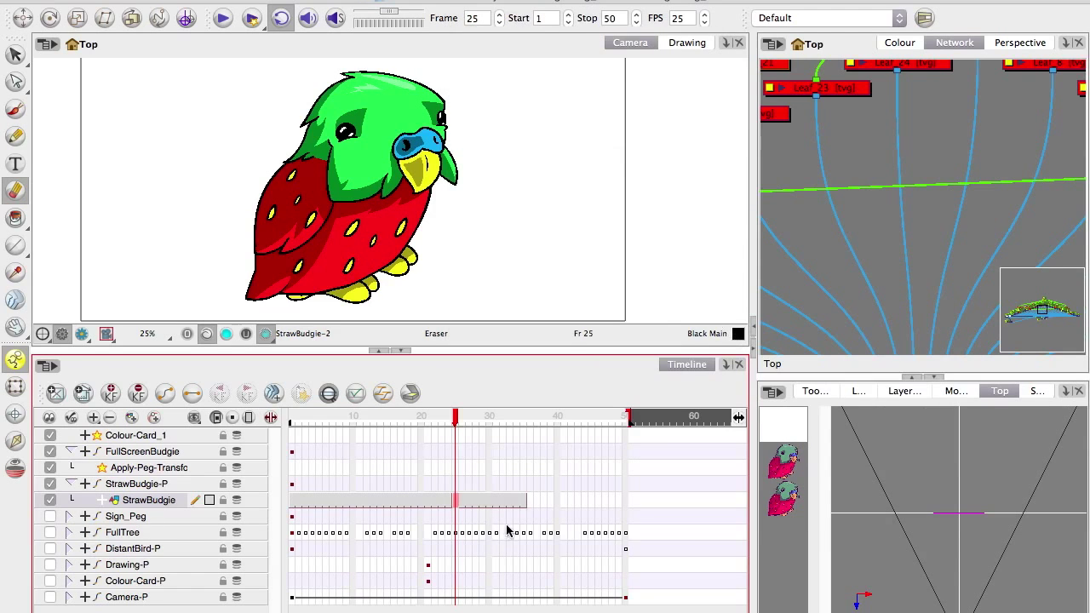
pyautogui.click(463, 516)
pyautogui.click(456, 502)
# Duplicate the StrawBudgie drawing again at frames 29 and 33.
pyautogui.click(483, 504)
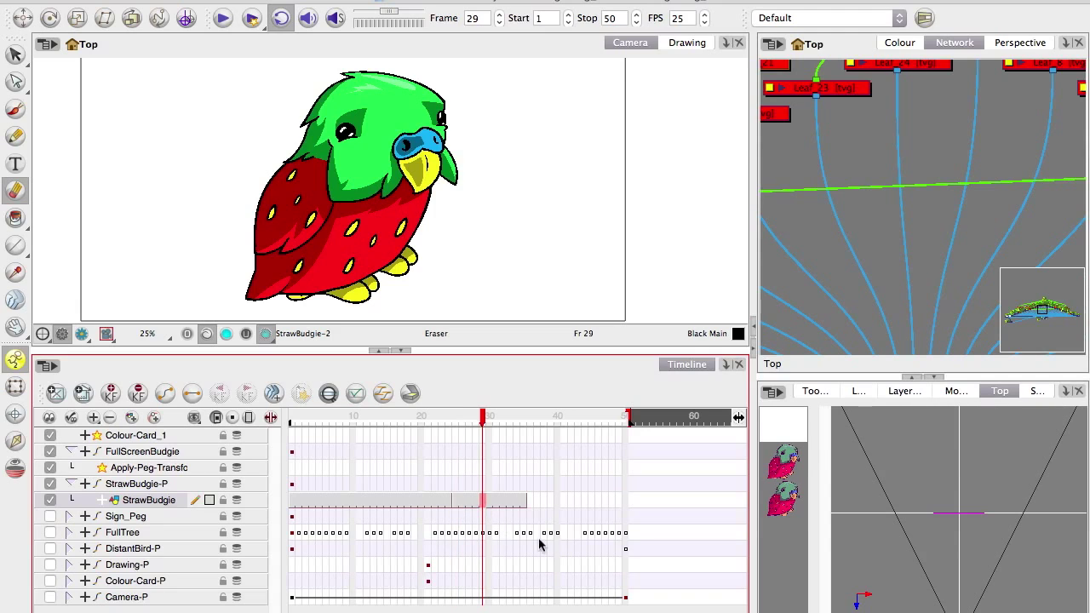
pyautogui.click(84, 393)
pyautogui.click(508, 503)
pyautogui.click(82, 393)
# Compare the StrawBudgie drawings at frames 22 and 26 with the artwork on the frame 8 keyframe in Flash.
pyautogui.click(435, 500)
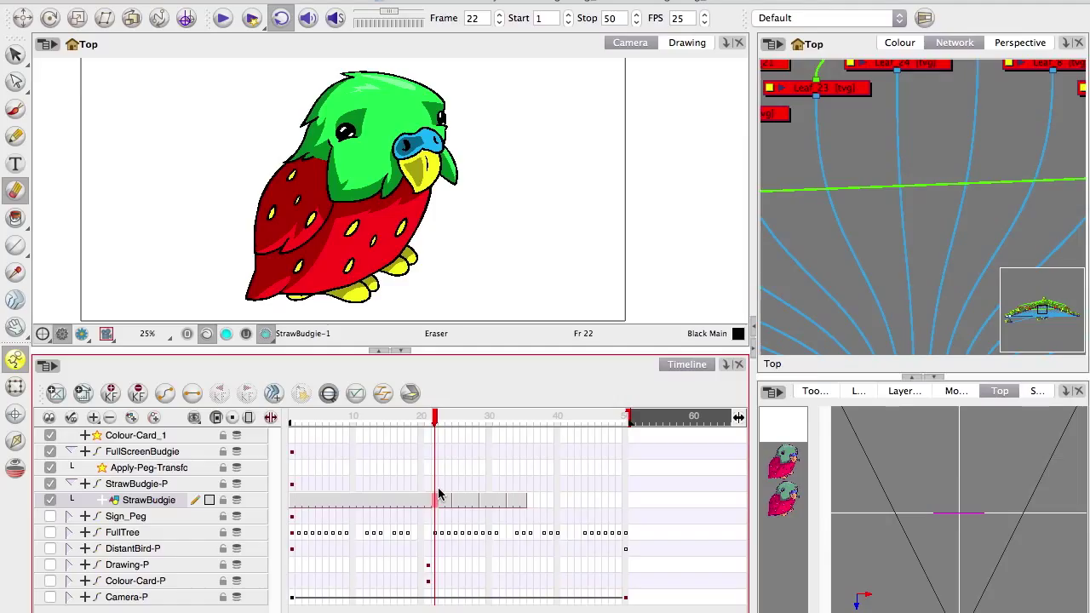
pyautogui.click(464, 496)
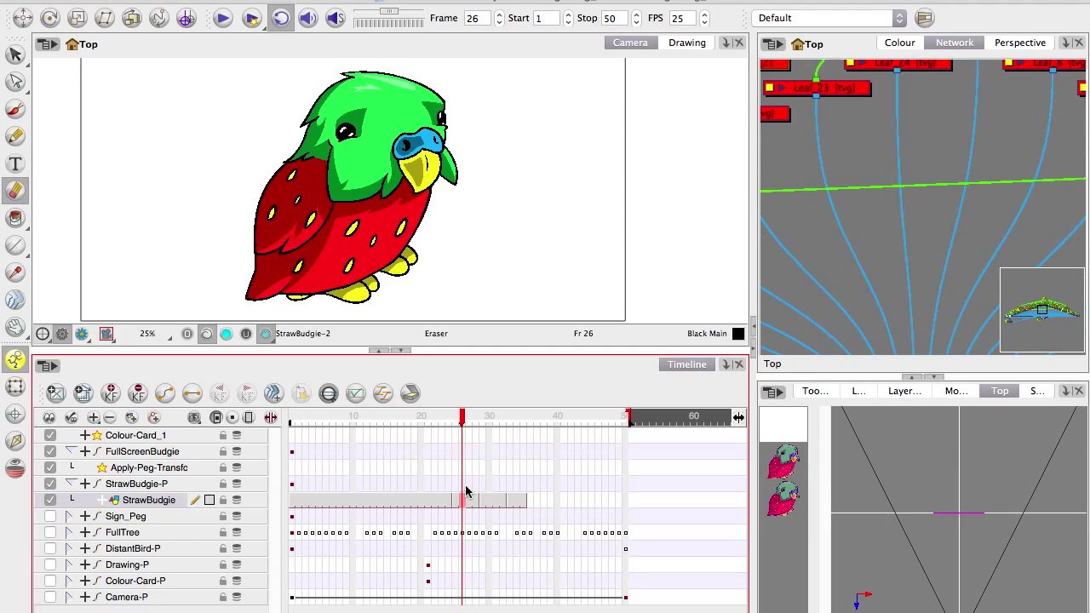
pyautogui.moveTo(320, 417); pyautogui.dragTo(415, 500)
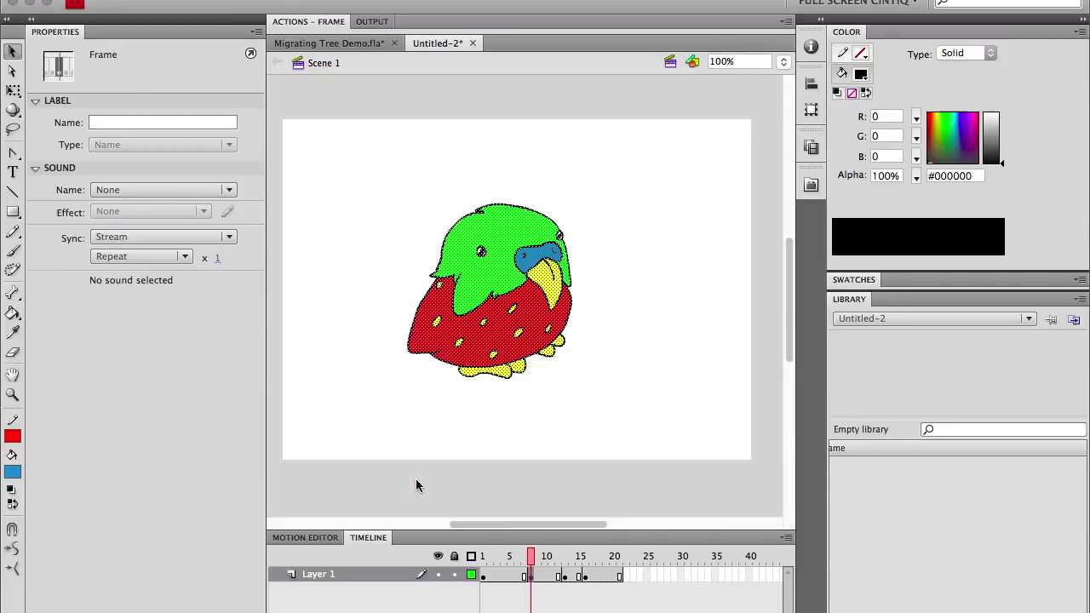
pyautogui.click(416, 485)
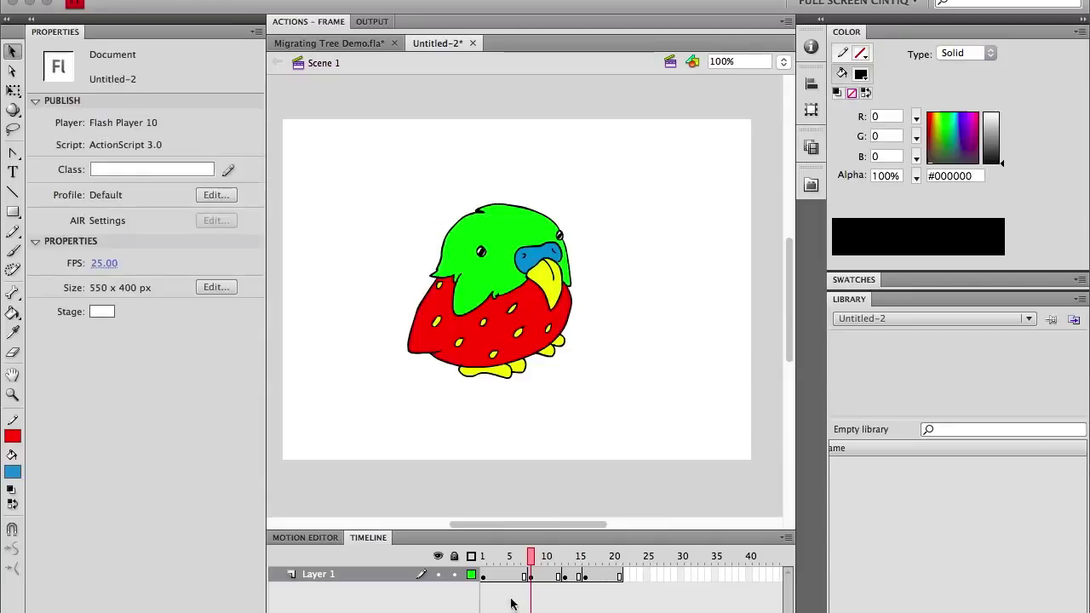
pyautogui.click(532, 575)
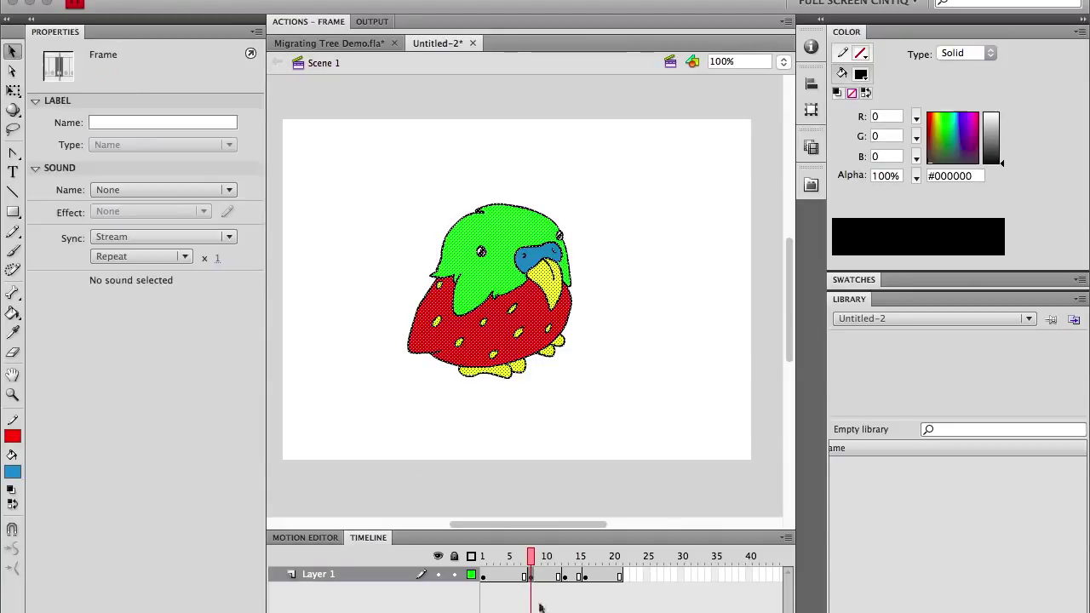